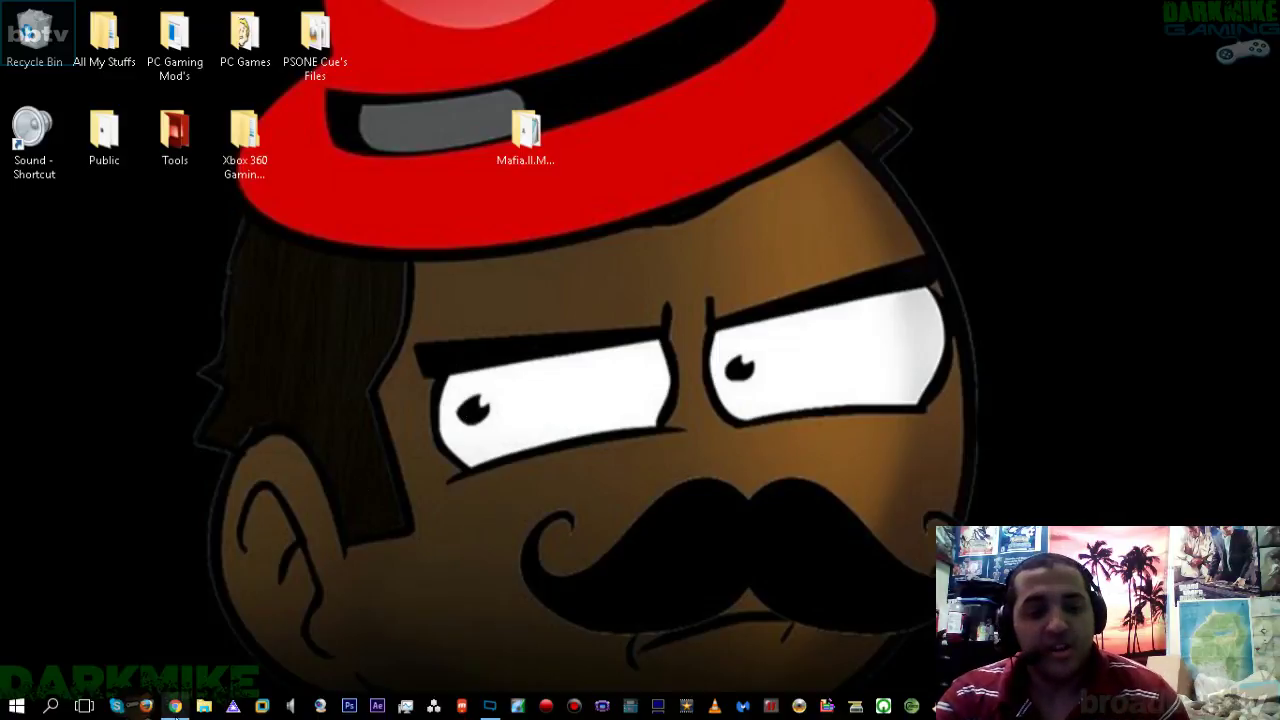
Switch to Chrome, view the µTorrent and BitTorrent pages and the torrent links on the Mafia II page, and minimise the browser
mouse_move(175, 706)
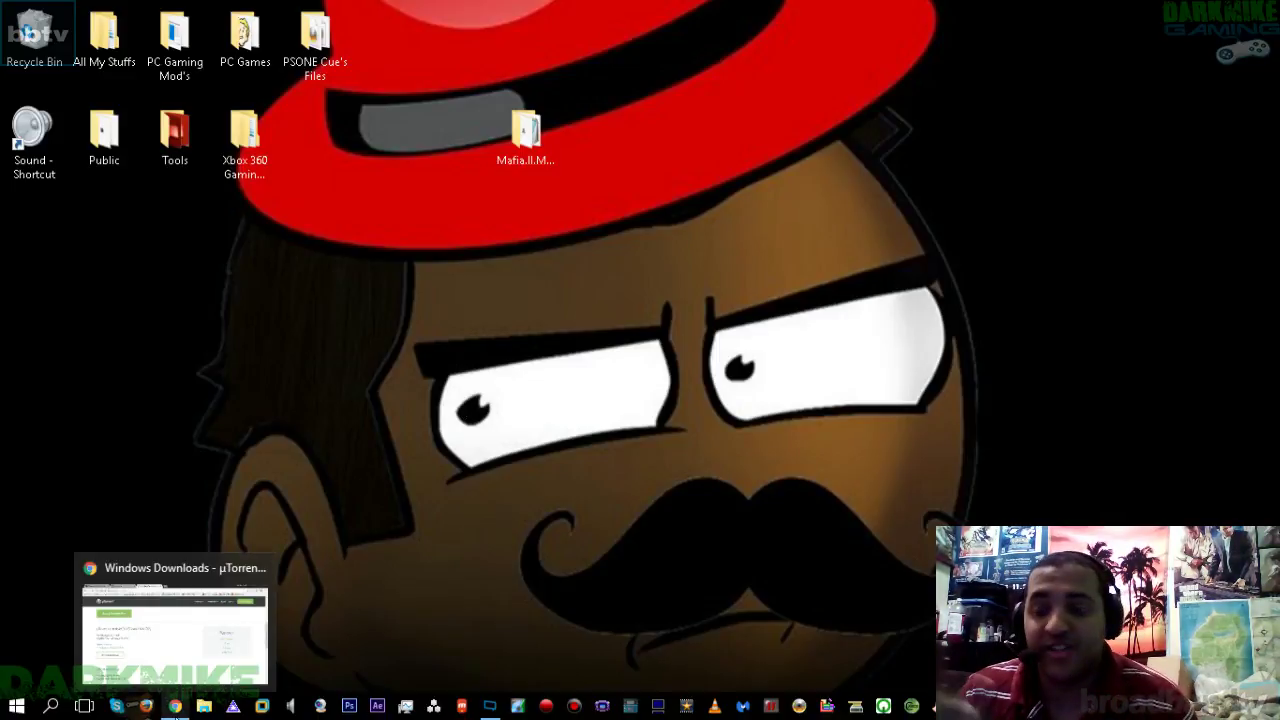
click(175, 706)
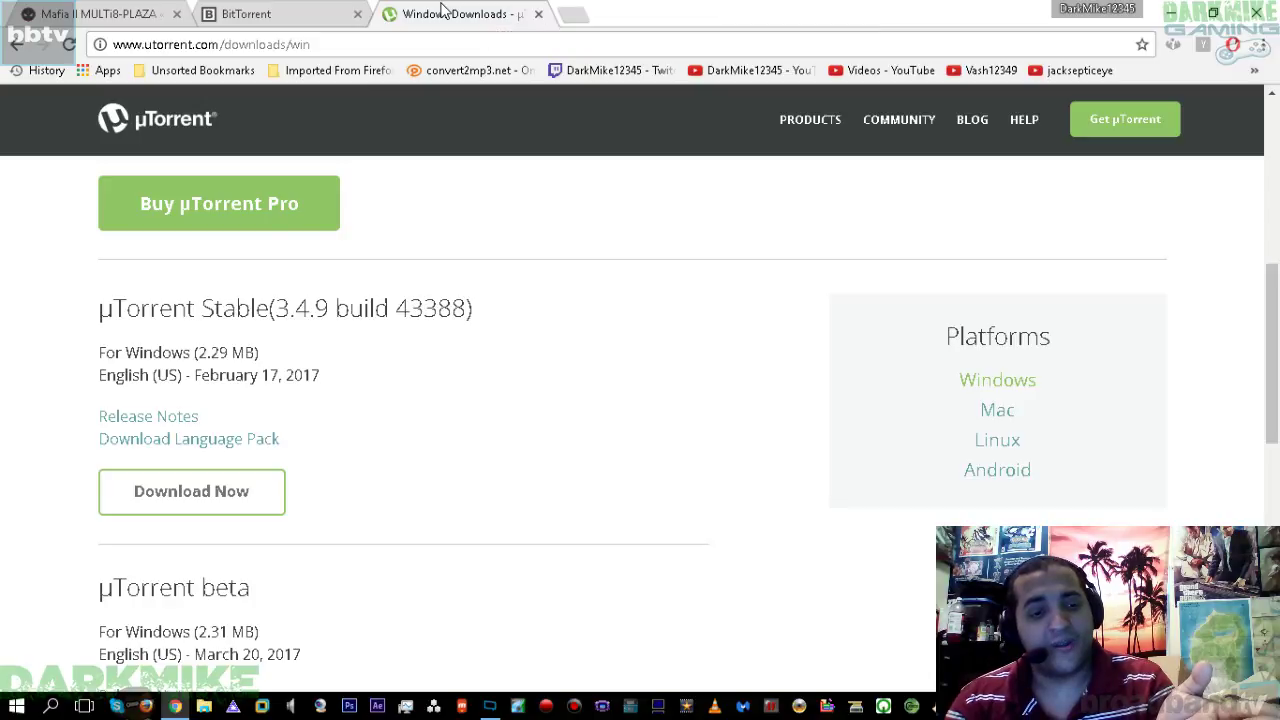
click(275, 12)
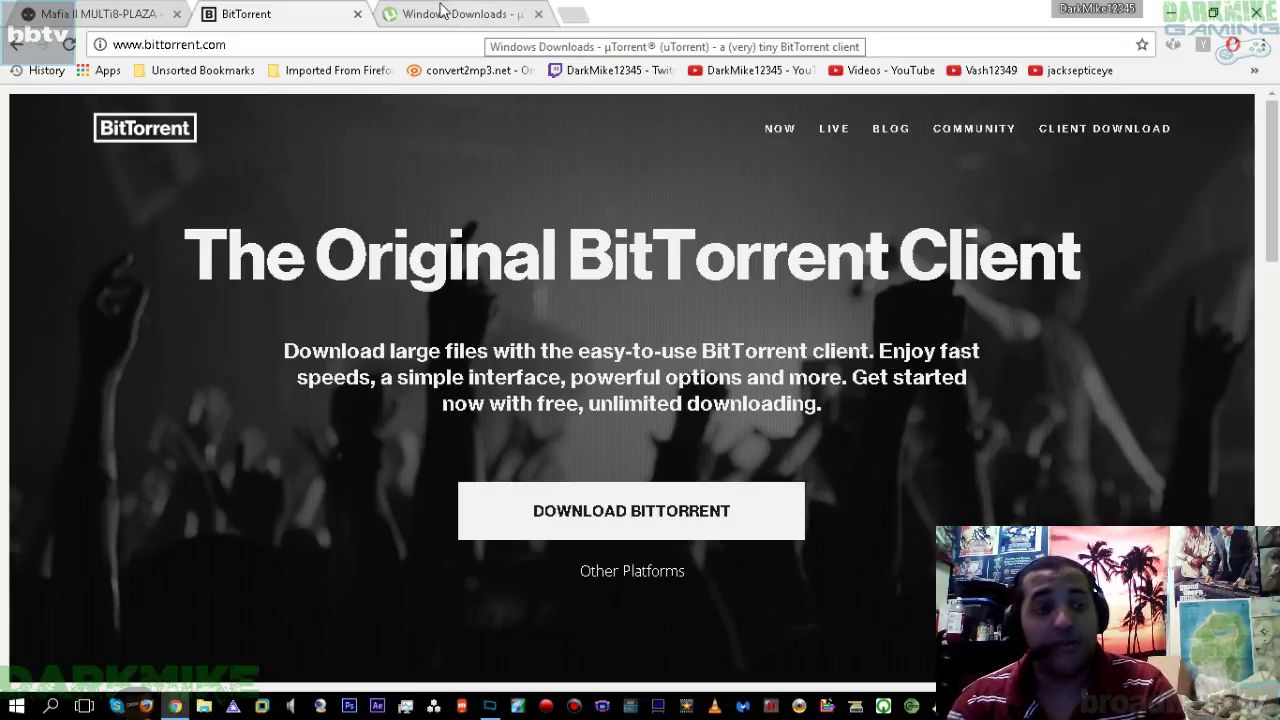
click(46, 10)
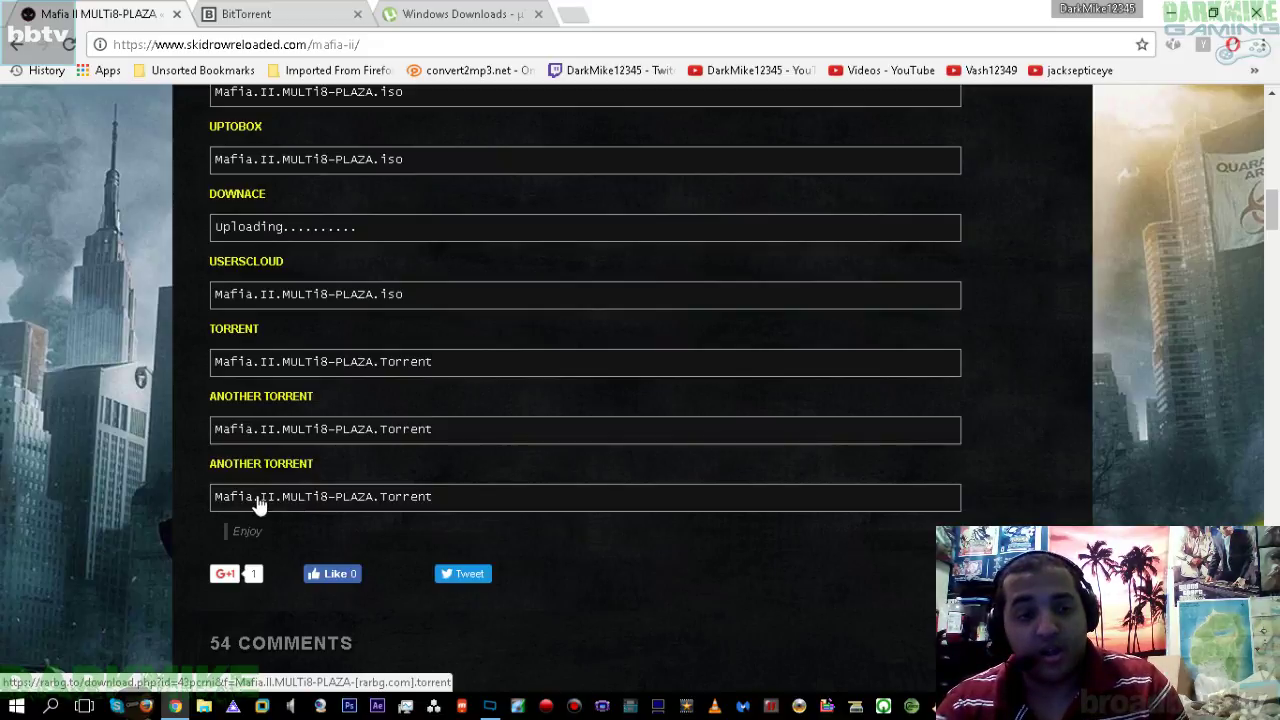
click(328, 496)
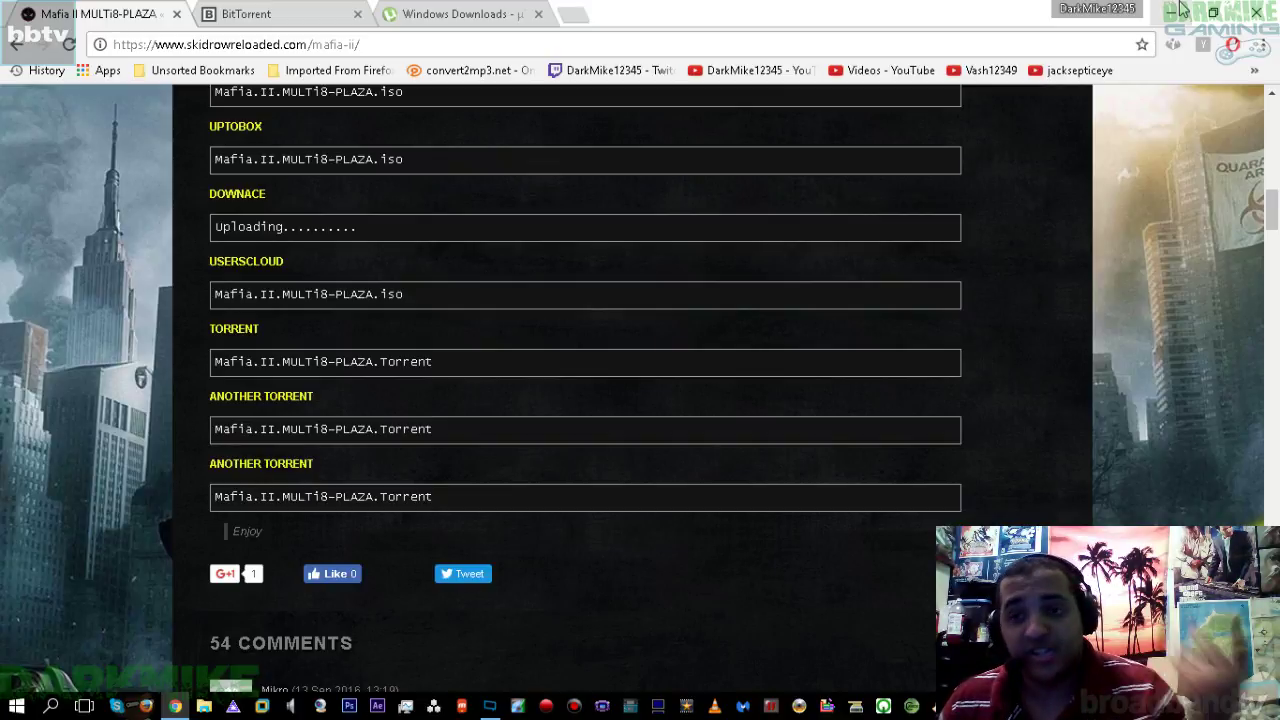
click(1180, 9)
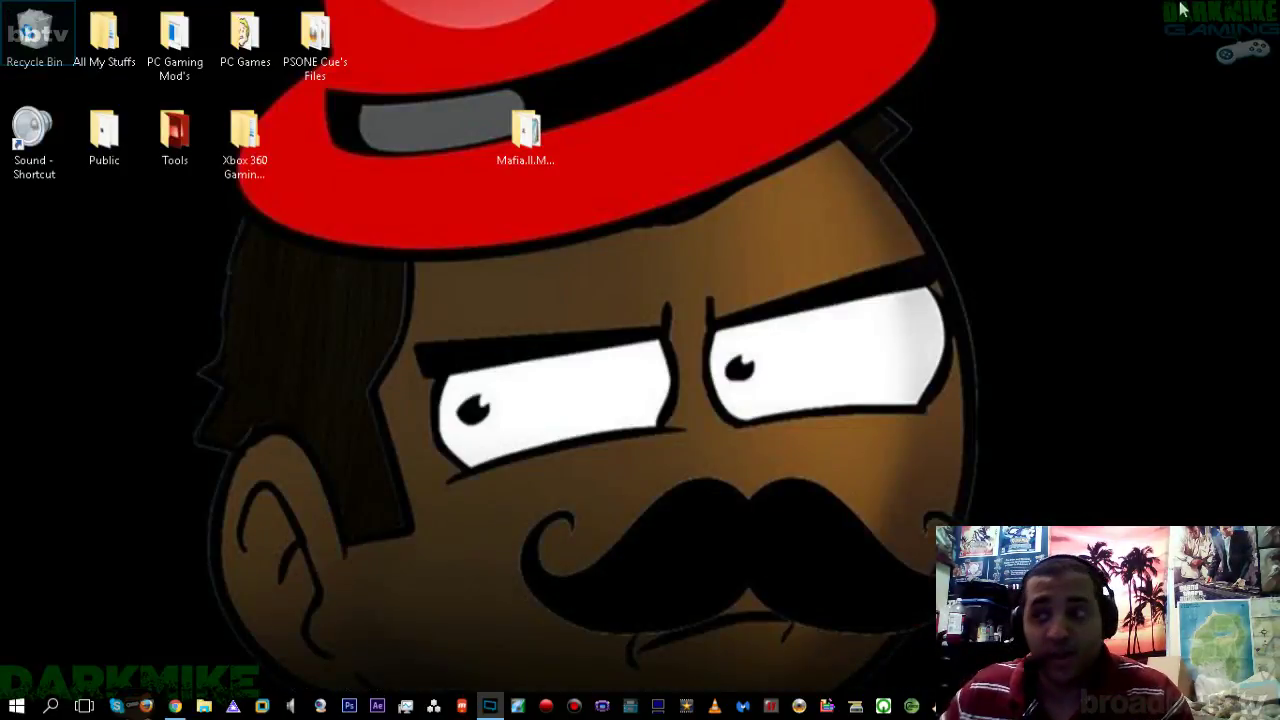
Open the videoconfig file from the Mafia.II.MULTi8-PLAZA desktop folder, examine its resolution line, and close it
double_click(514, 147)
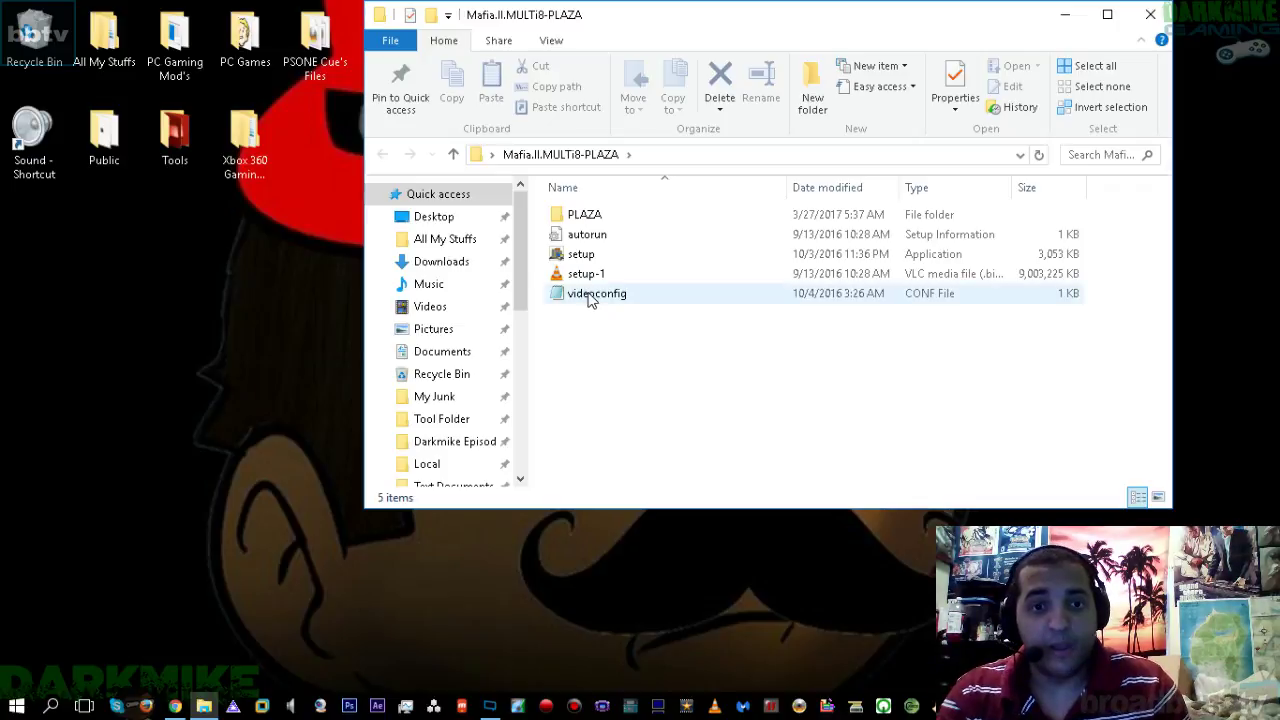
double_click(590, 296)
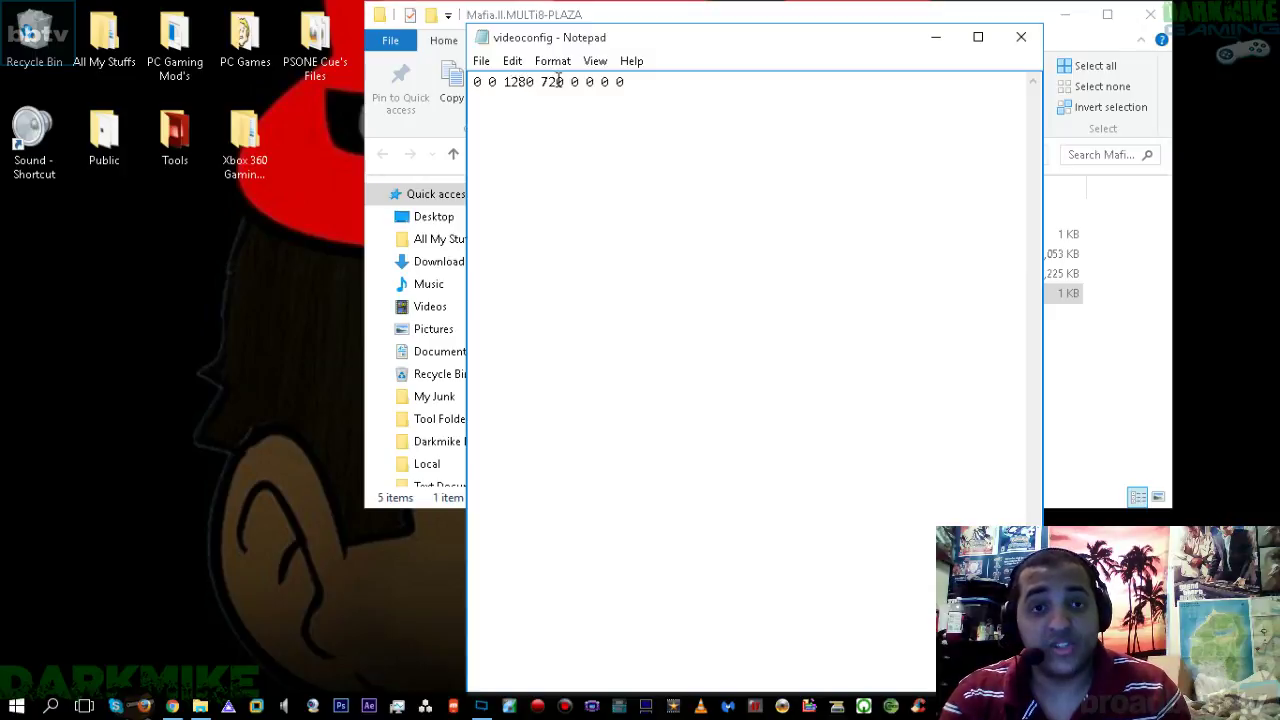
click(648, 82)
key(Return)
mouse_move(487, 97)
mouse_down()
mouse_move(491, 82)
mouse_move(474, 82)
mouse_up()
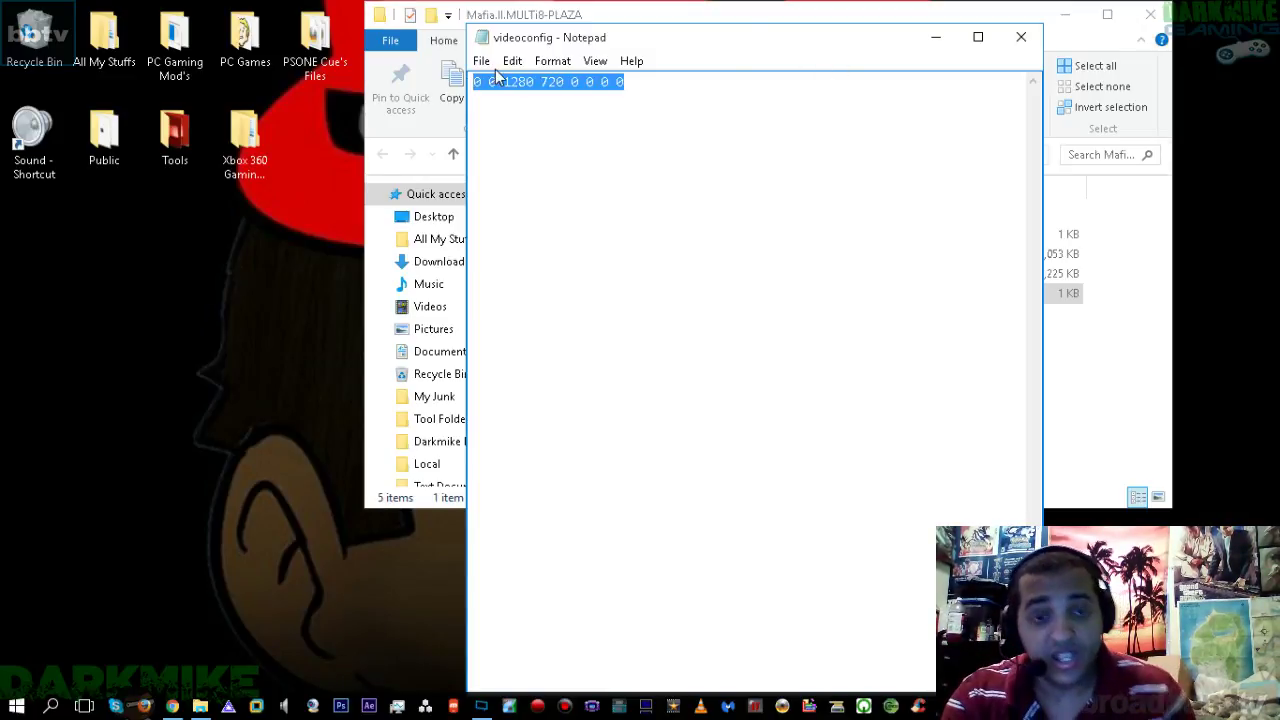
click(1021, 38)
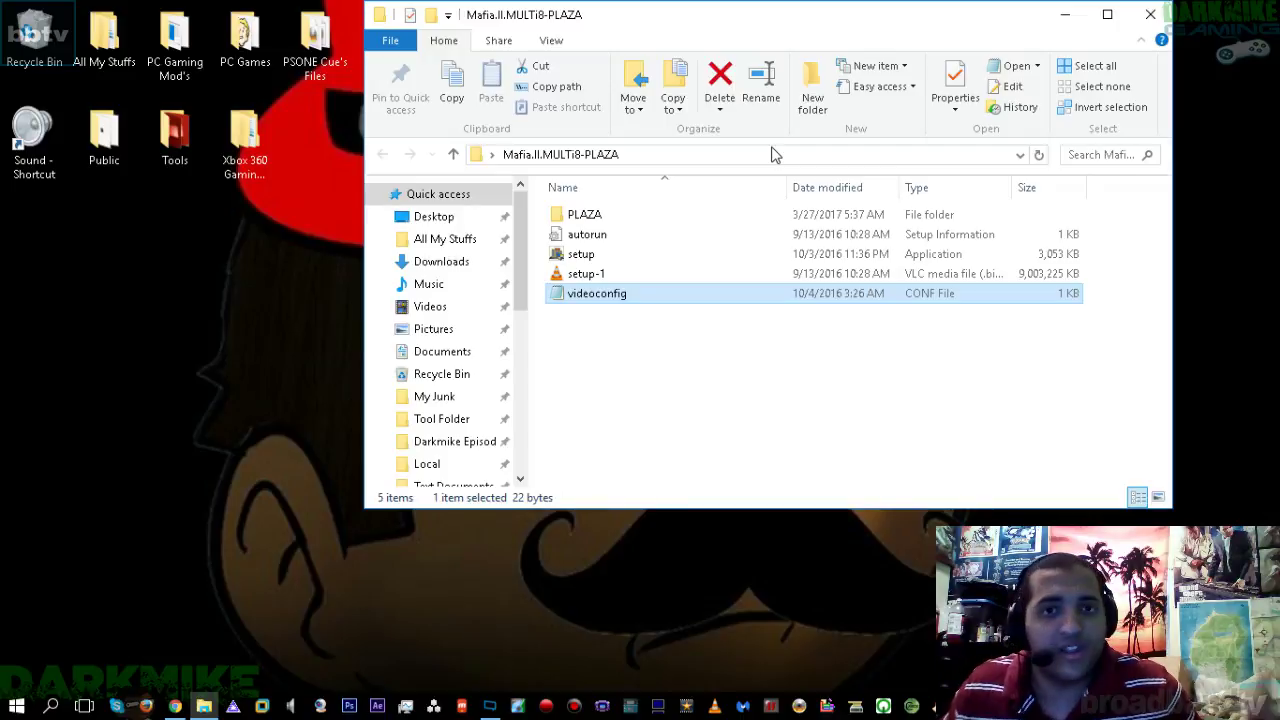
Run setup from the Mafia.II.MULTi8-PLAZA folder as administrator and minimise the folder window
click(581, 262)
right_click(581, 262)
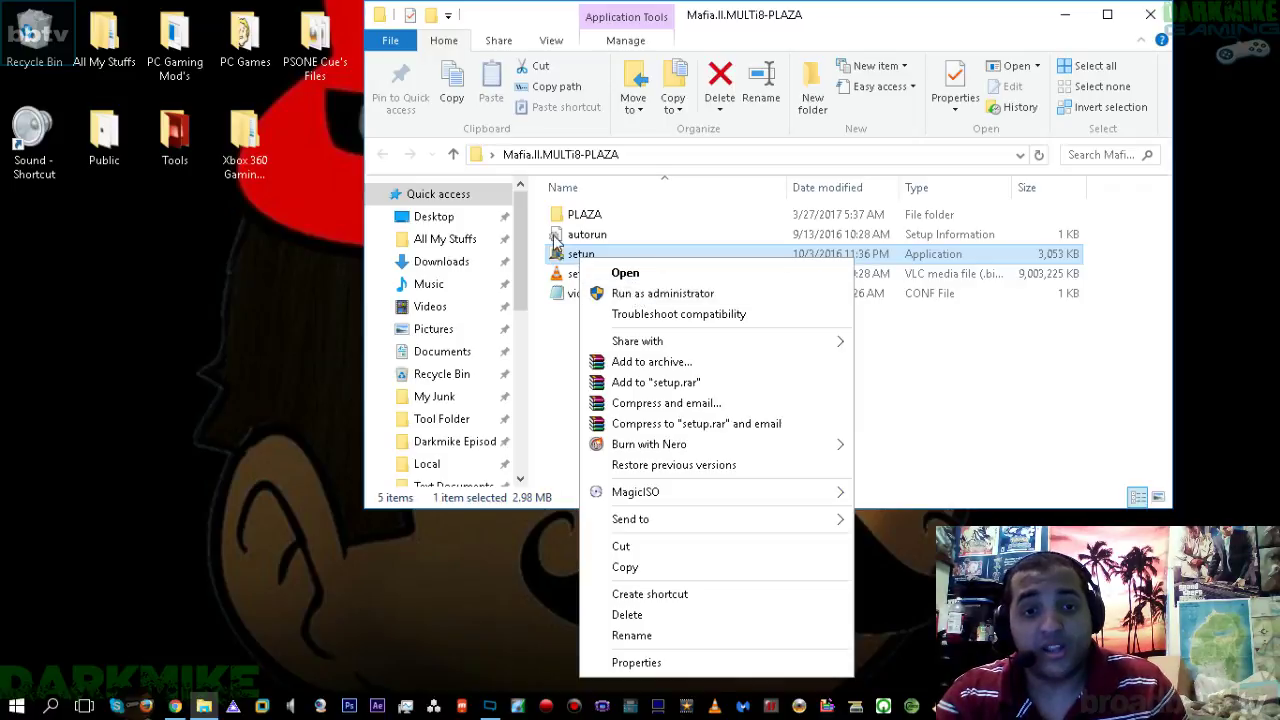
click(650, 291)
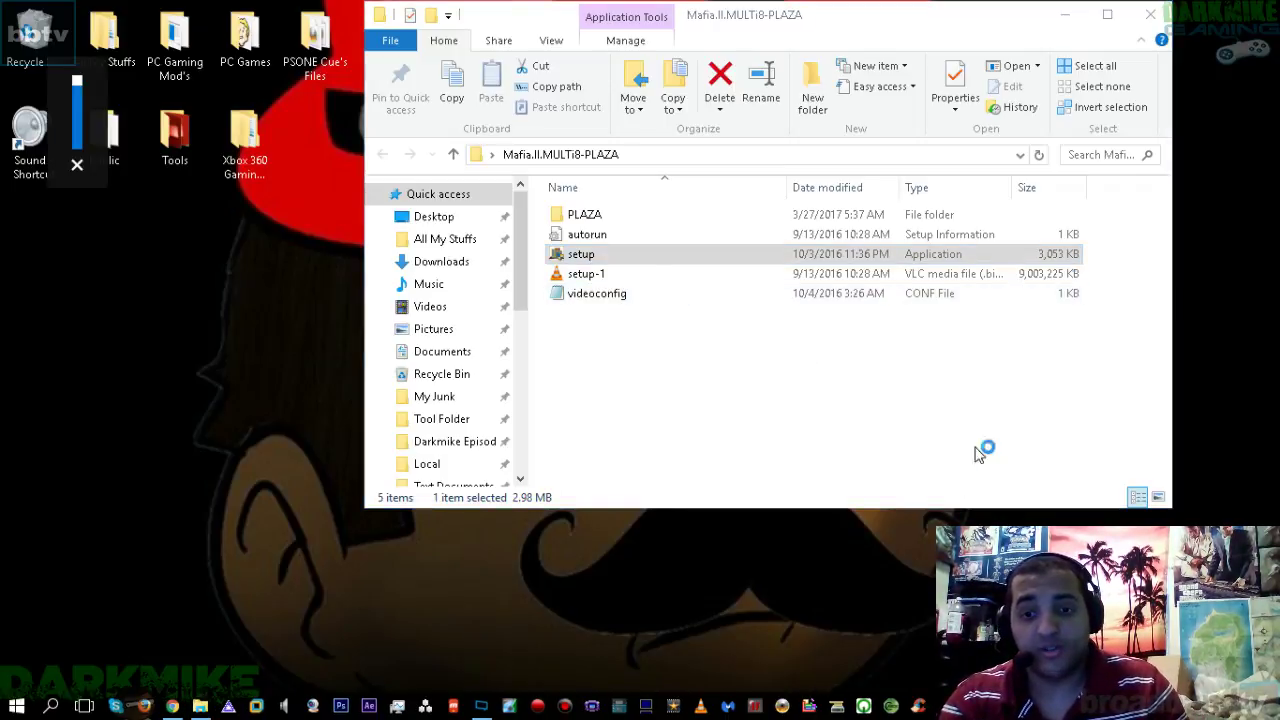
click(1065, 14)
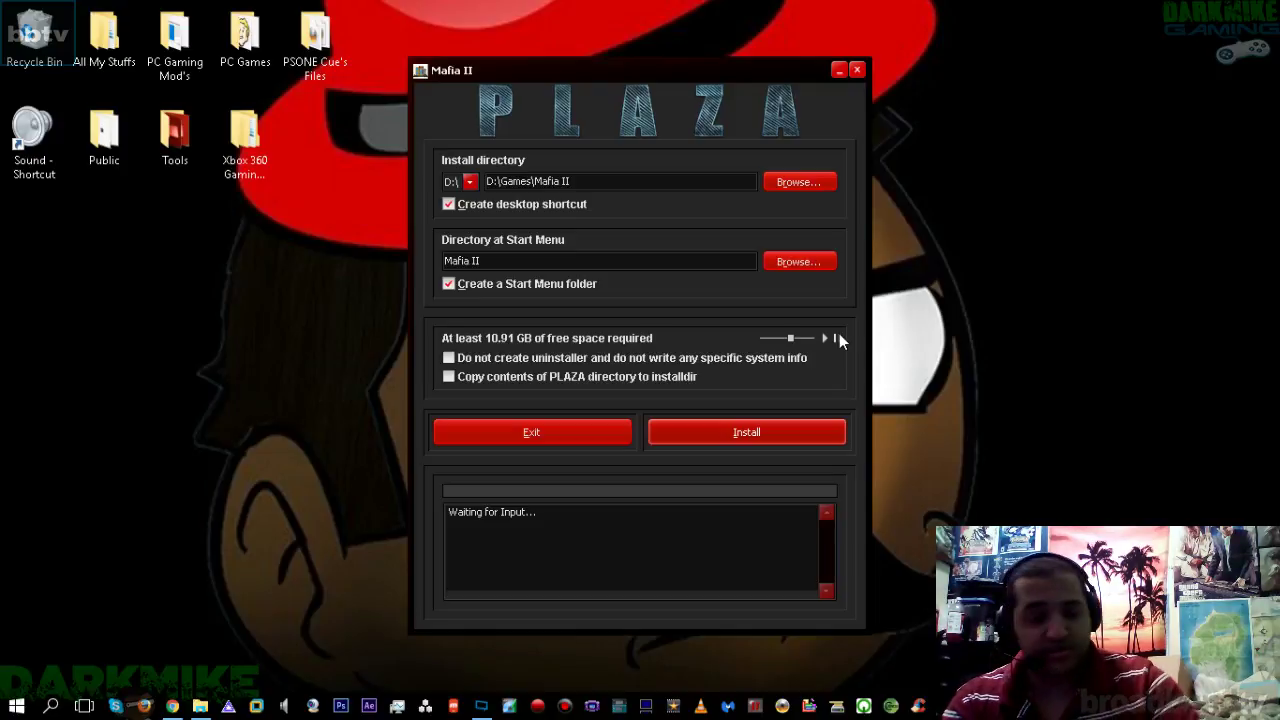
Install Mafia II to C:\Games\Mafia II and finish the installer
key(XF86AudioRaiseVolume)
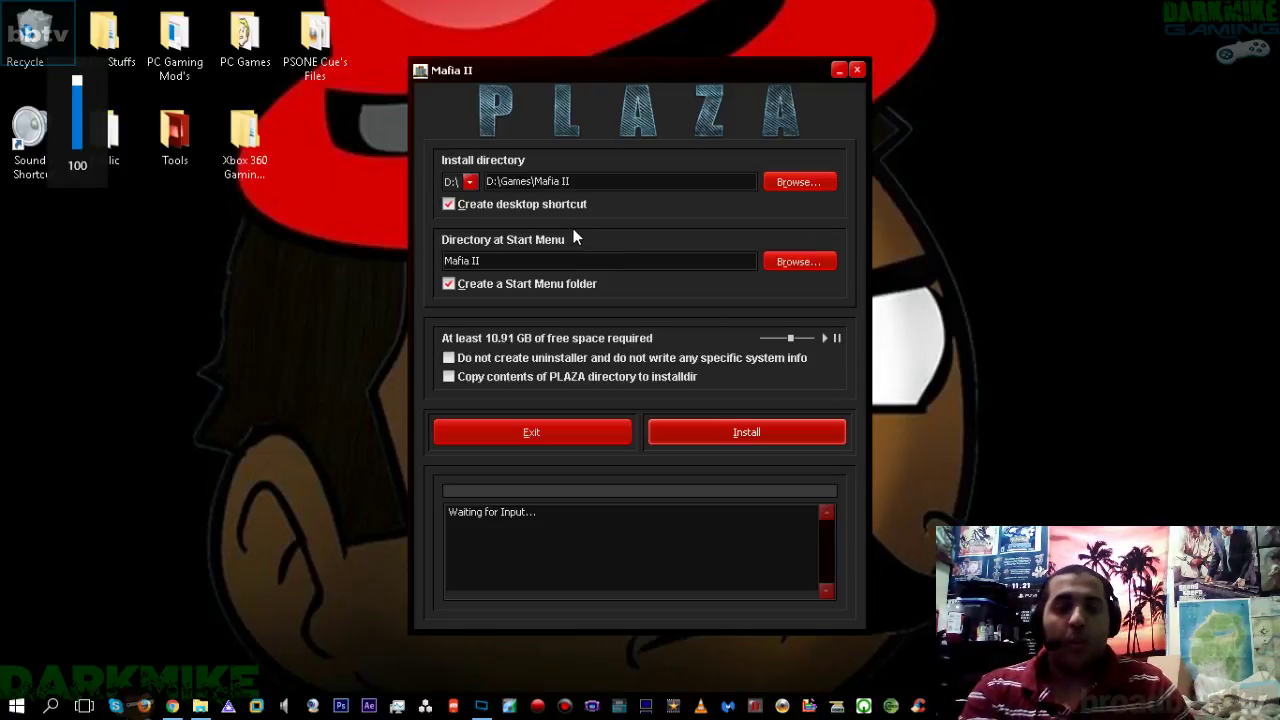
click(451, 184)
click(465, 206)
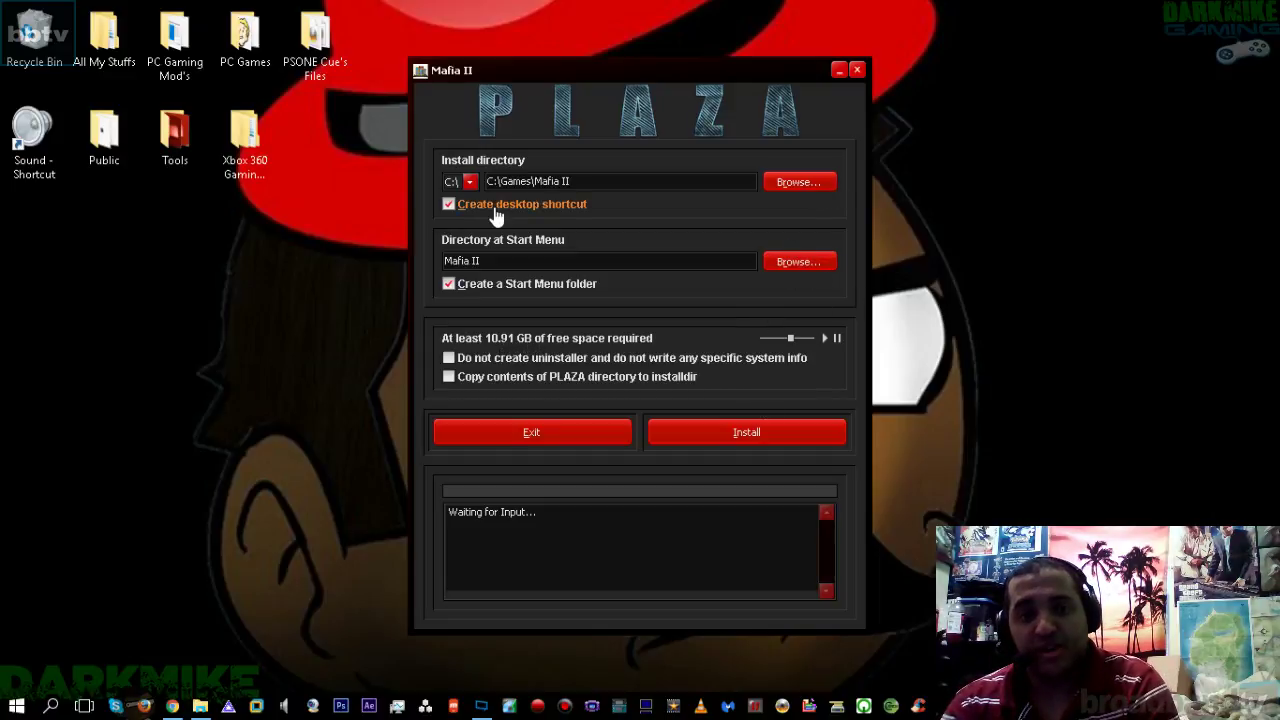
click(734, 422)
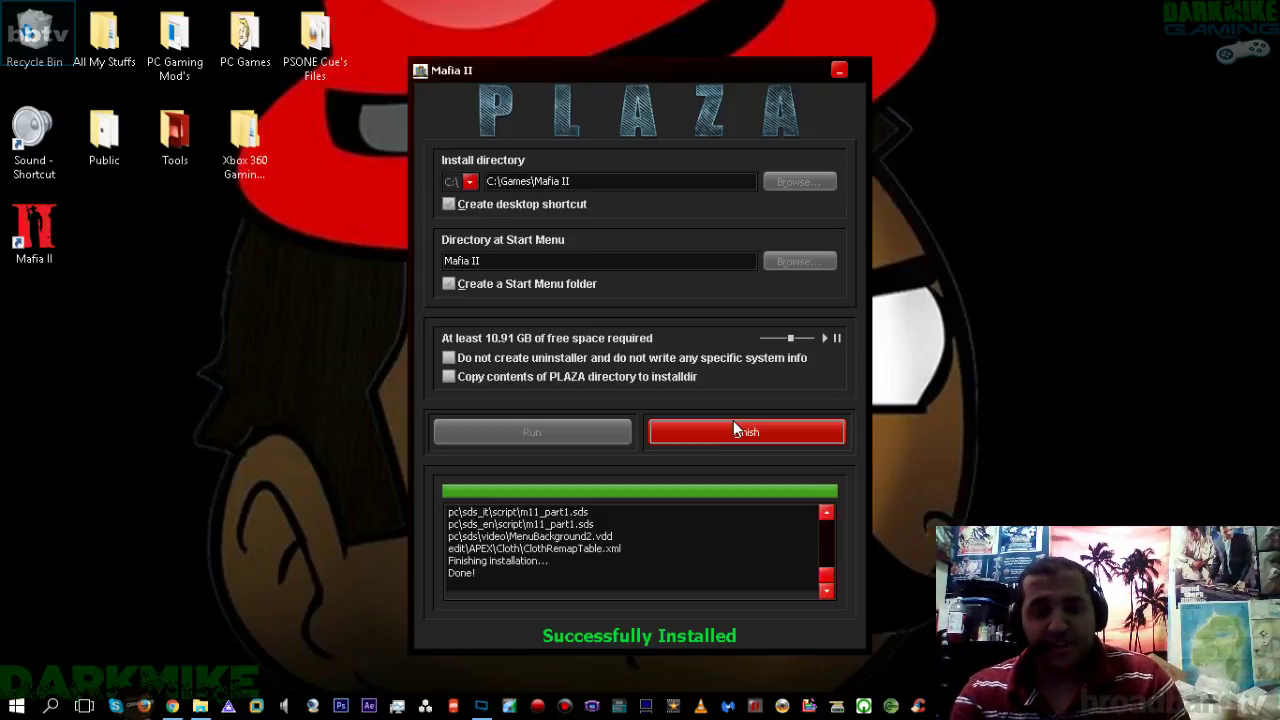
click(734, 422)
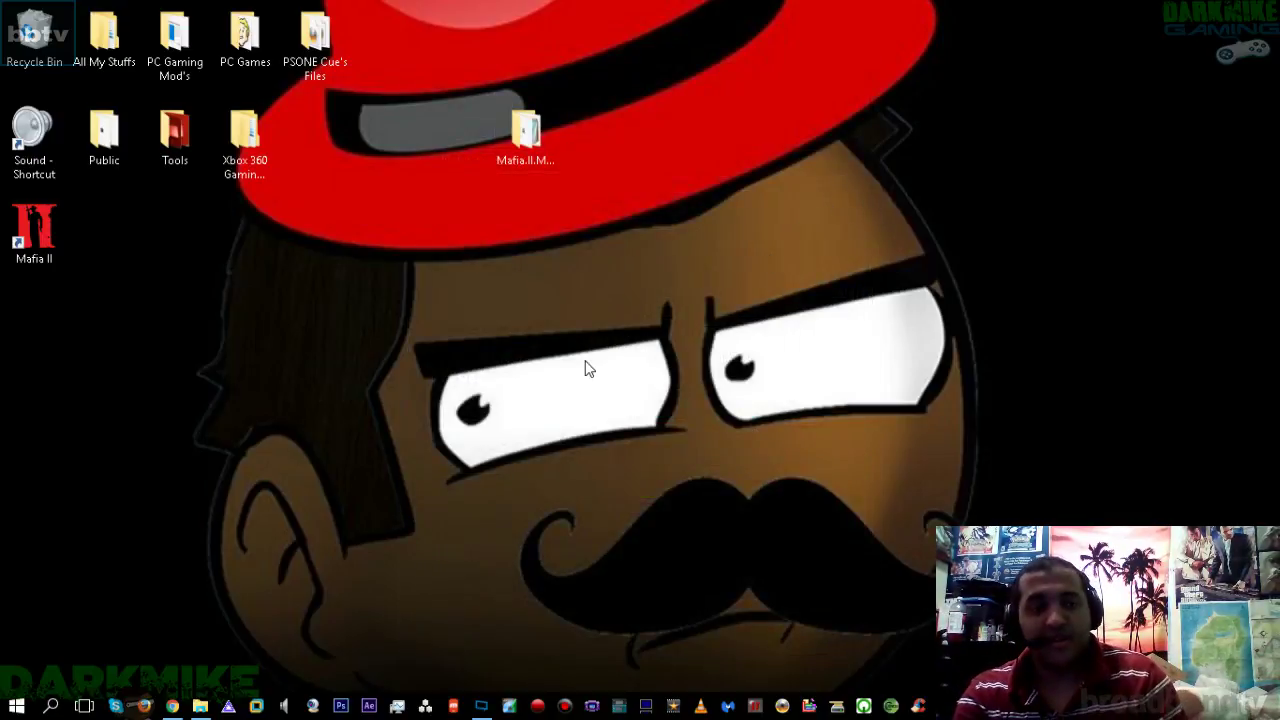
Open the file location of the Mafia II desktop shortcut and move its window lower on the desktop
right_click(34, 233)
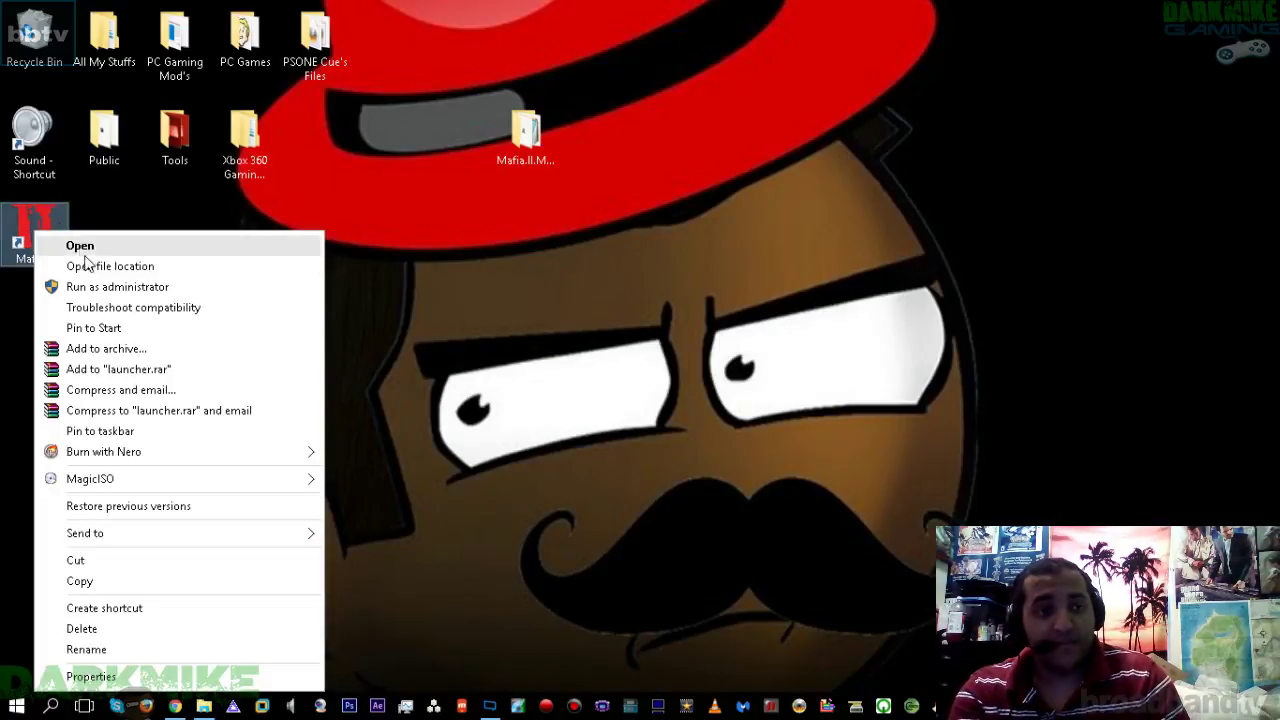
click(93, 268)
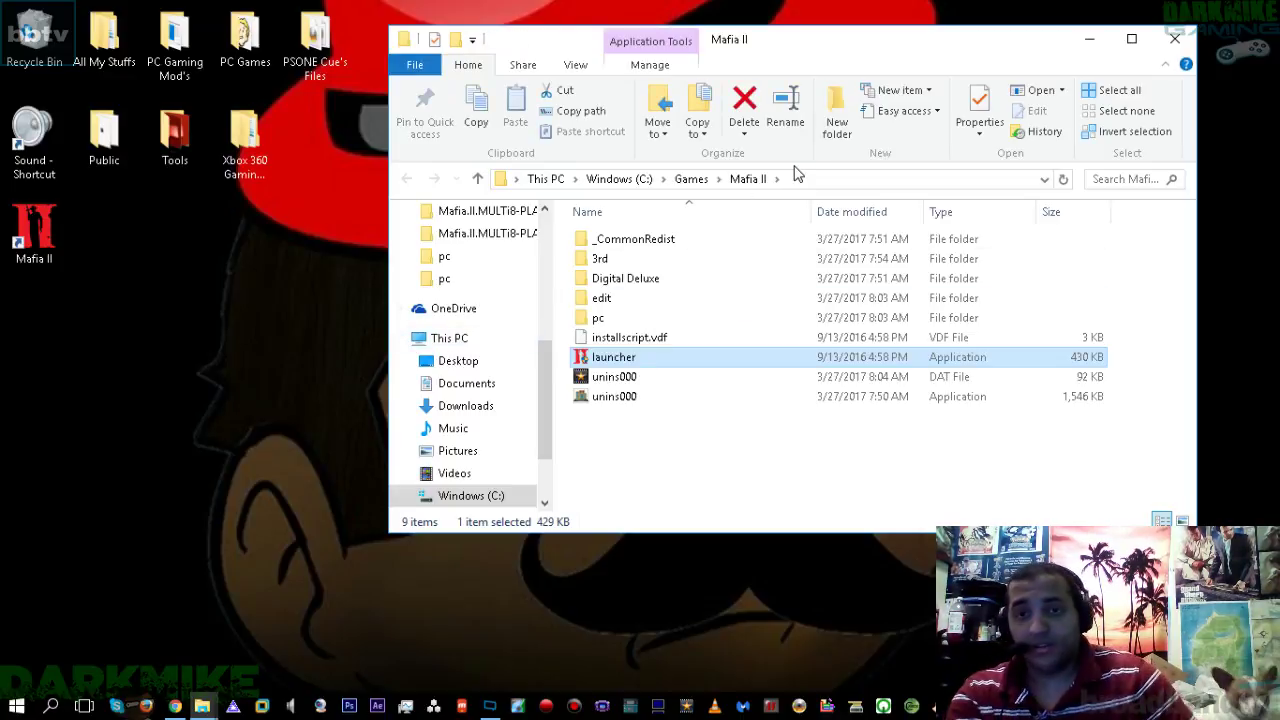
drag(965, 48, 957, 261)
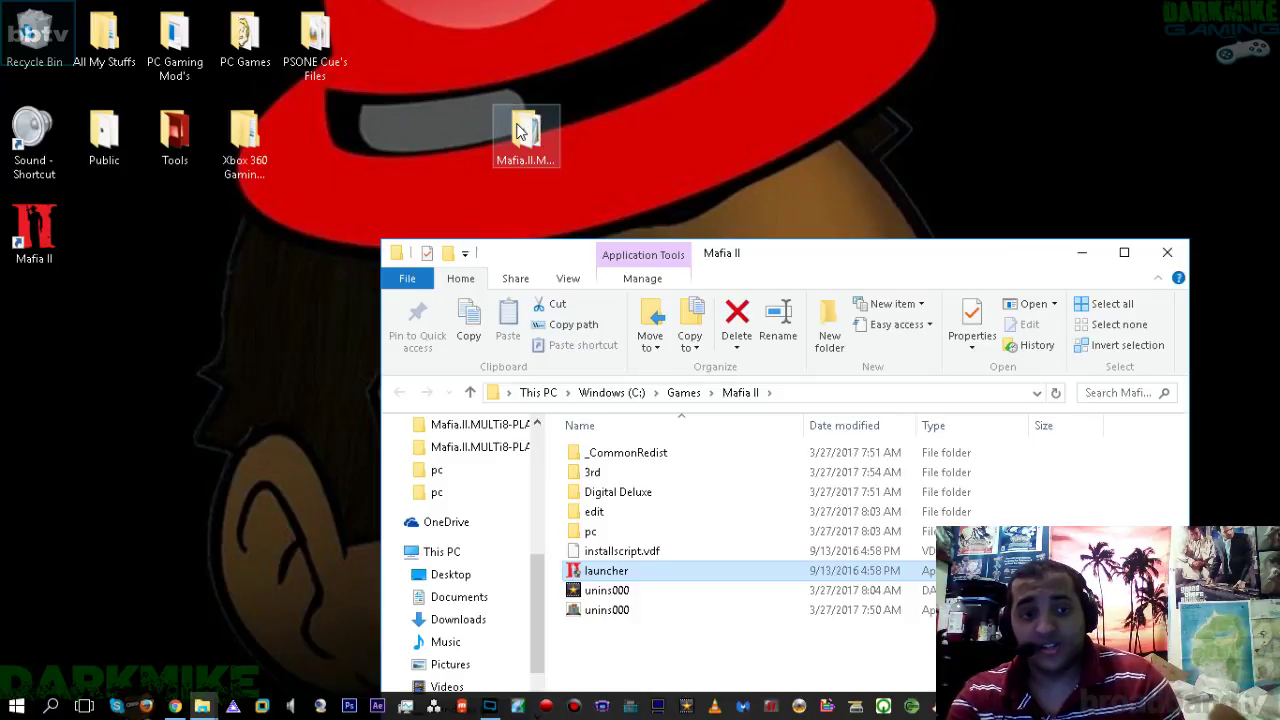
Open the PLAZA folder inside Mafia.II.MULTi8-PLAZA and the pc folder inside the Mafia II install folder
mouse_move(202, 706)
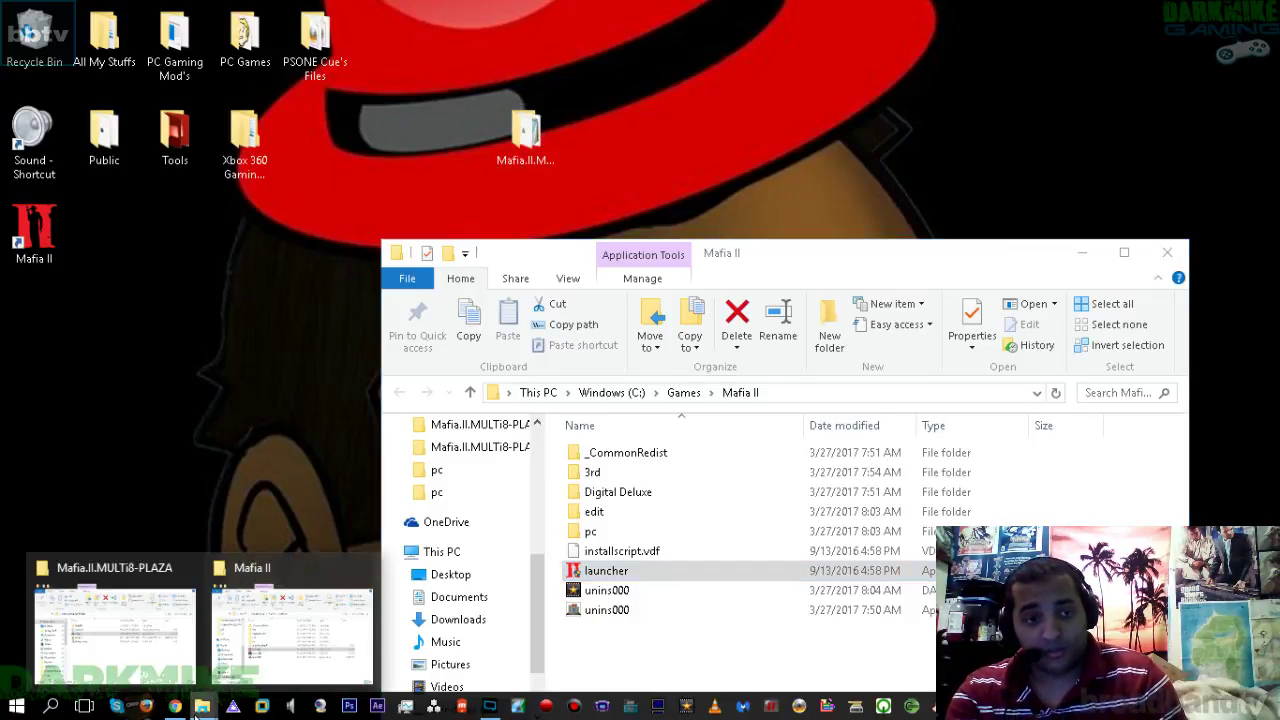
click(156, 624)
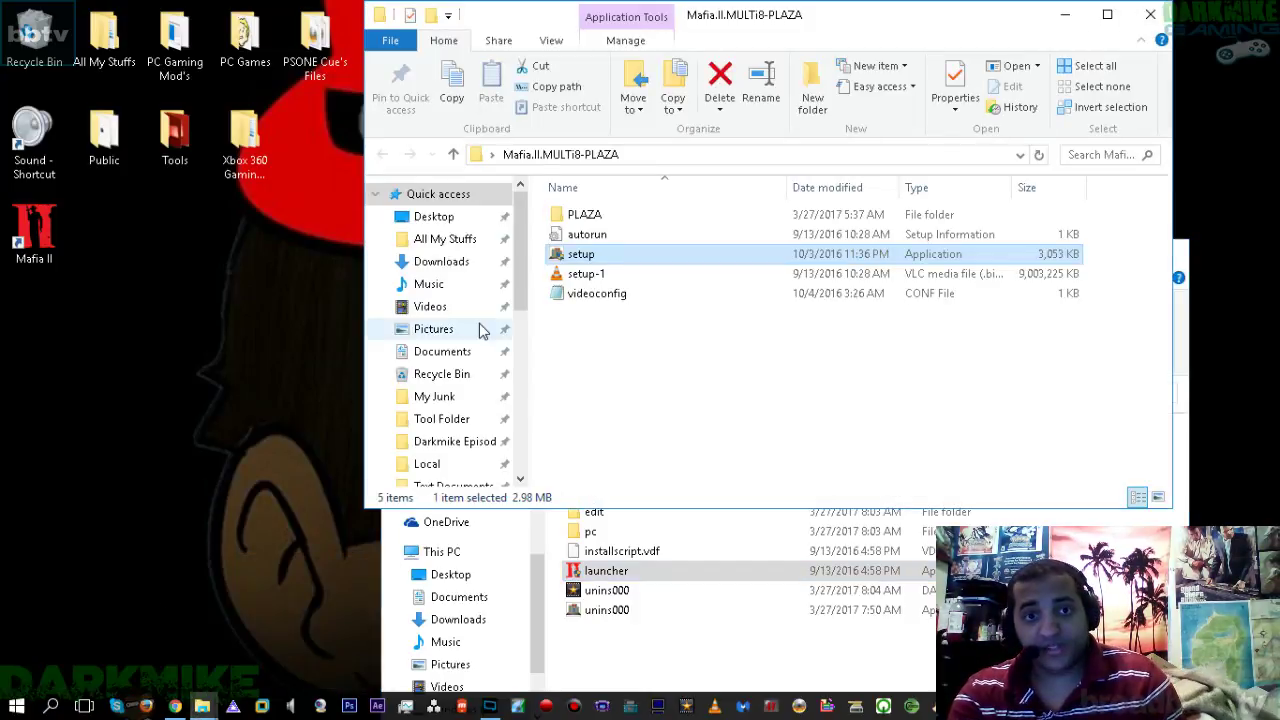
double_click(592, 218)
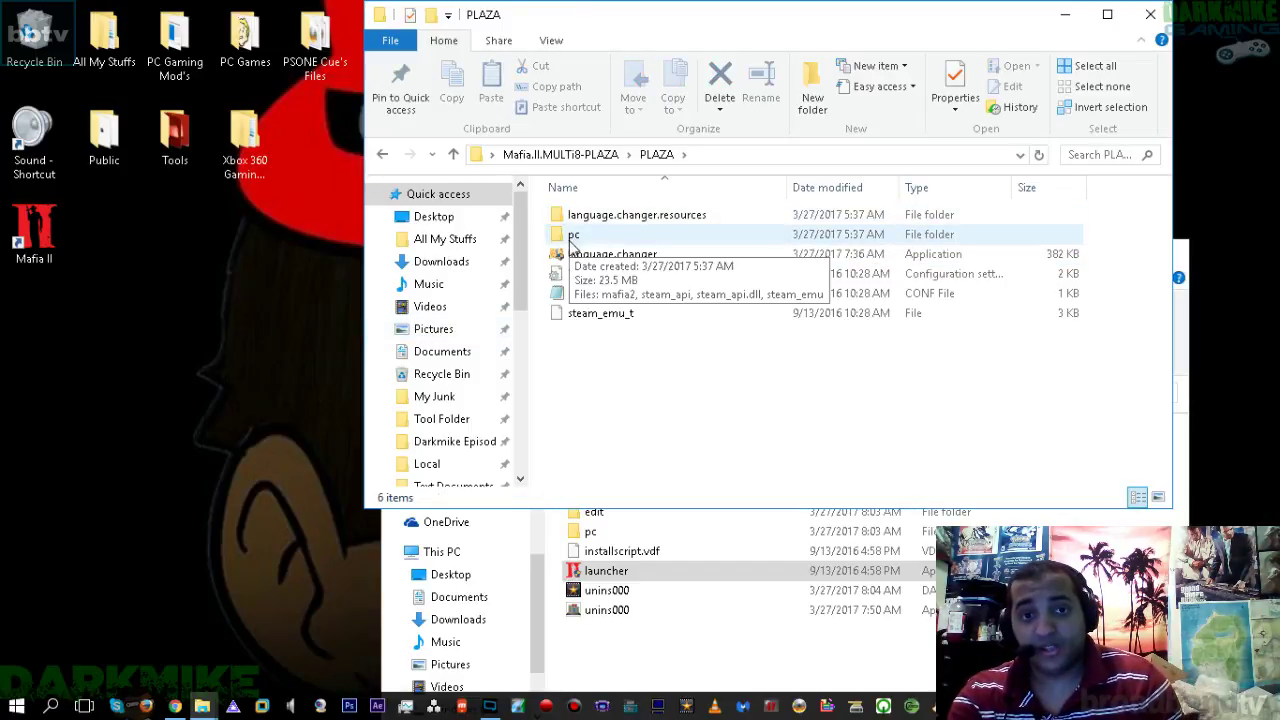
click(590, 535)
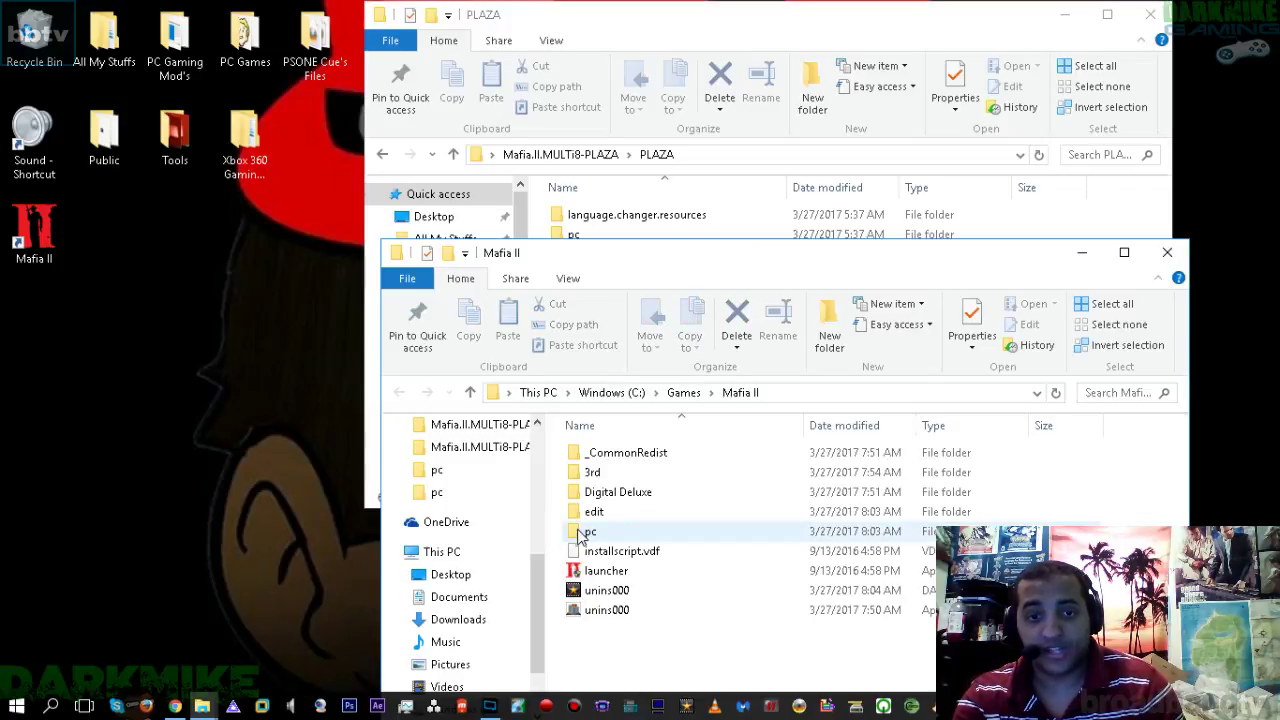
double_click(582, 535)
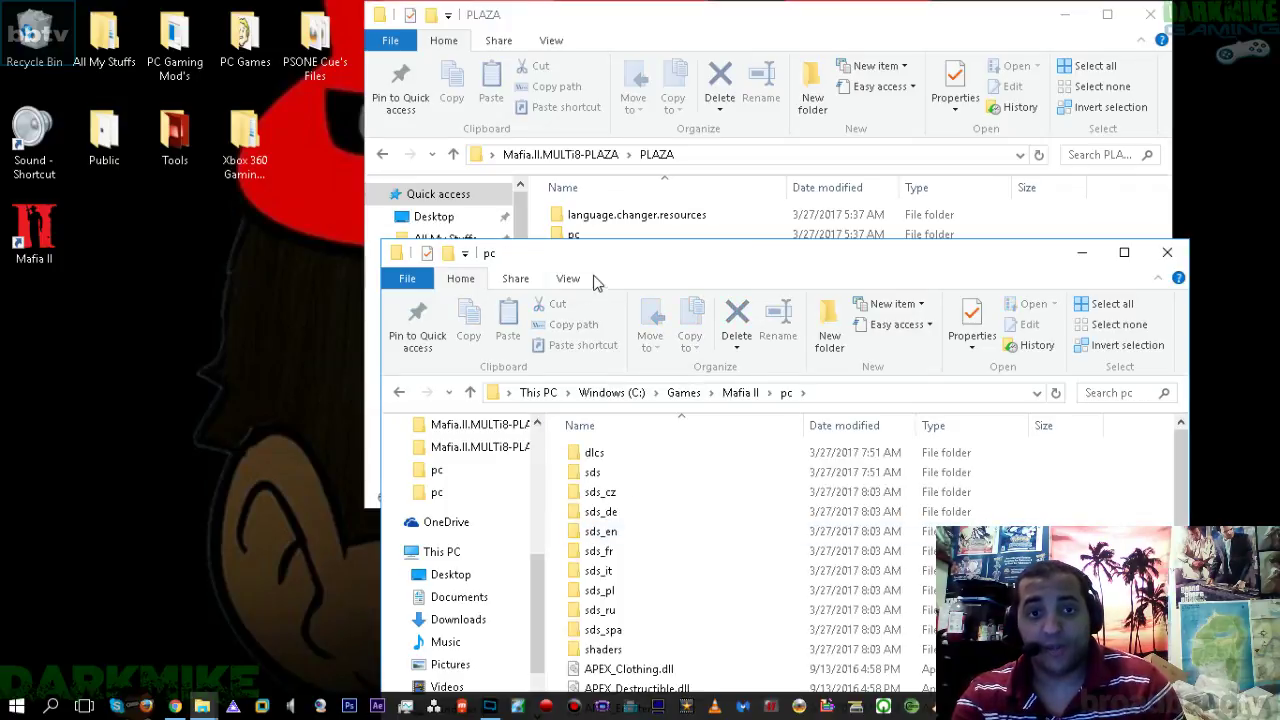
Copy mafia2, steam_api, steam_api.dll and steam_emu from the pc folder inside PLAZA
click(680, 32)
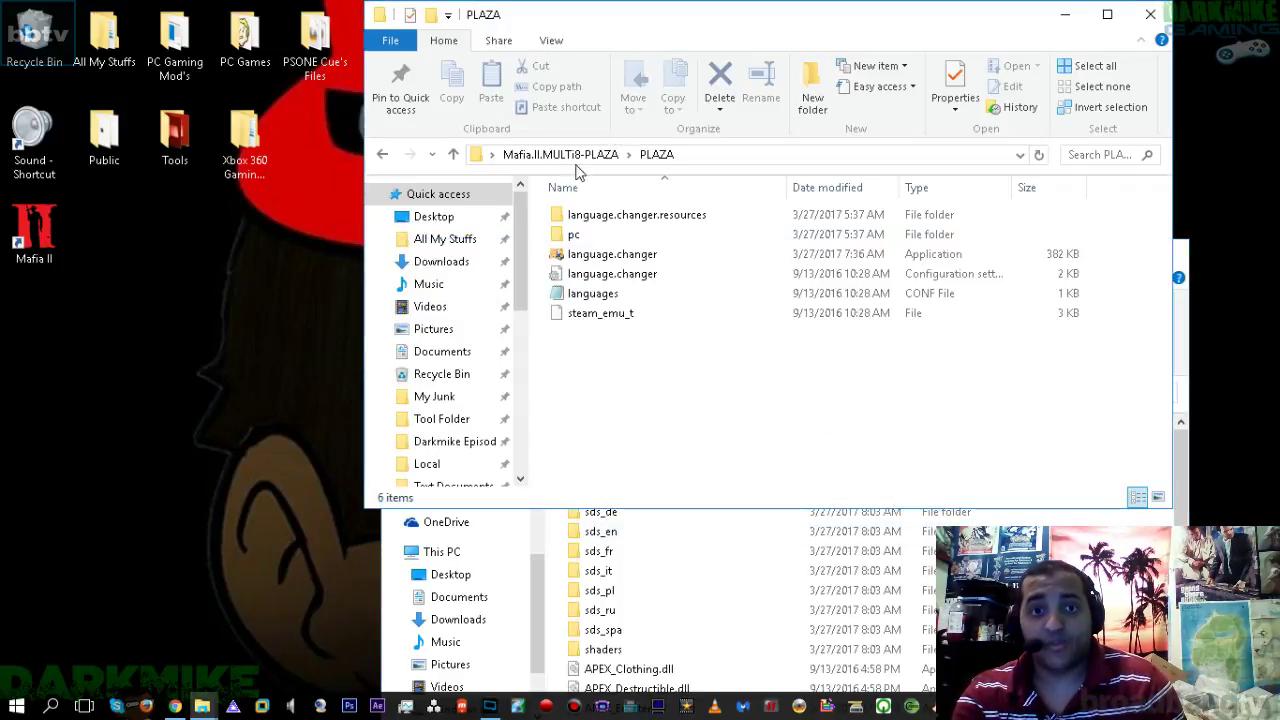
click(573, 235)
double_click(573, 235)
drag(577, 294, 569, 109)
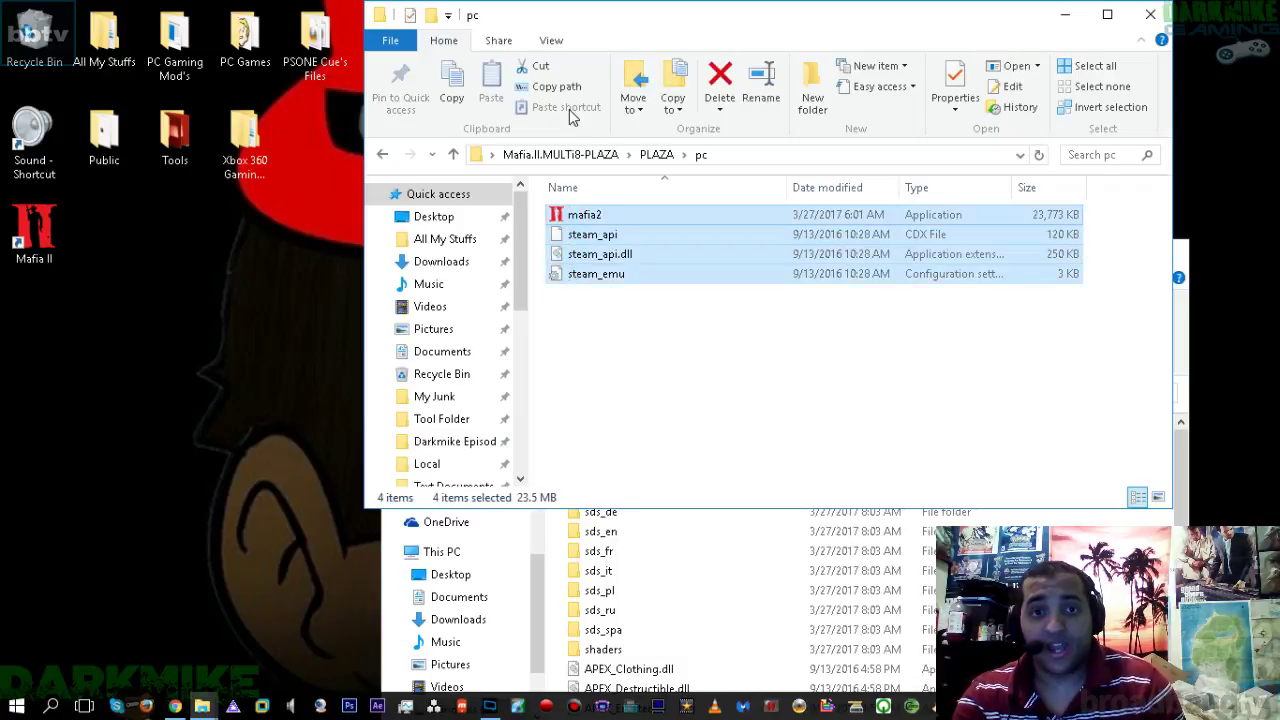
key(ctrl+c)
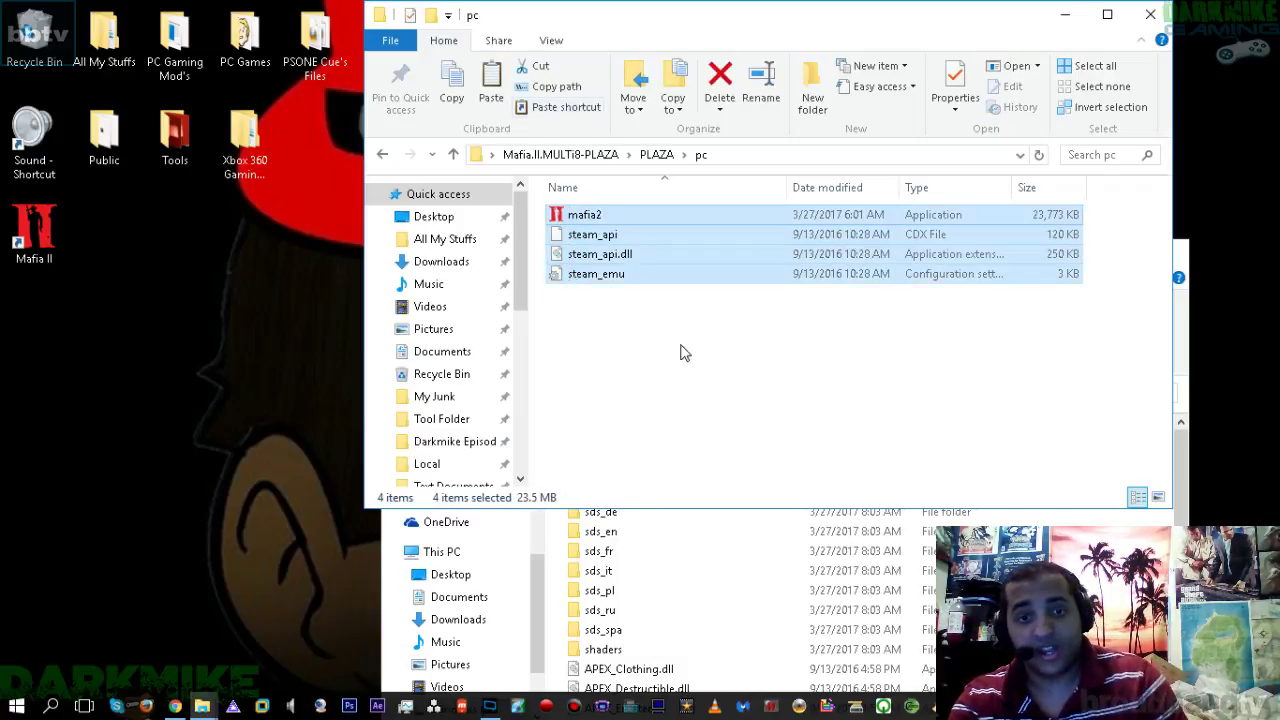
Paste the copied files into the installed game's pc folder, replacing the files with the same names, and close the source folder window
click(548, 540)
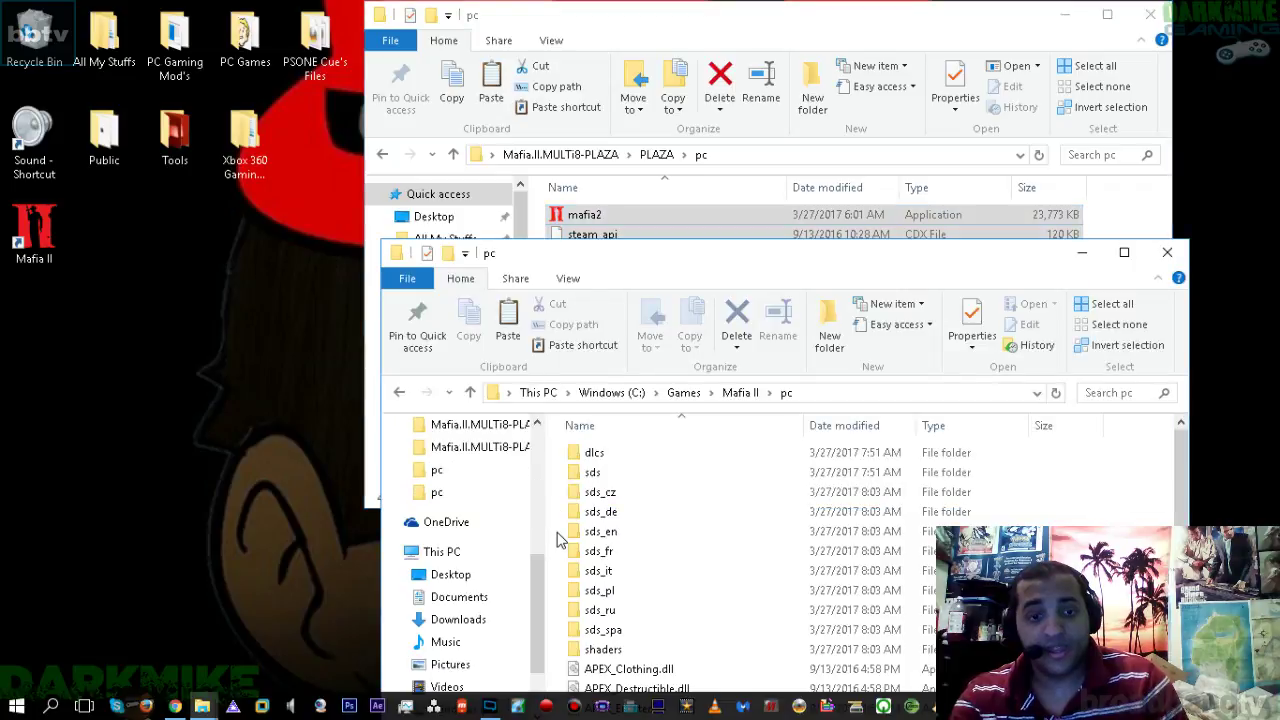
key(ctrl+v)
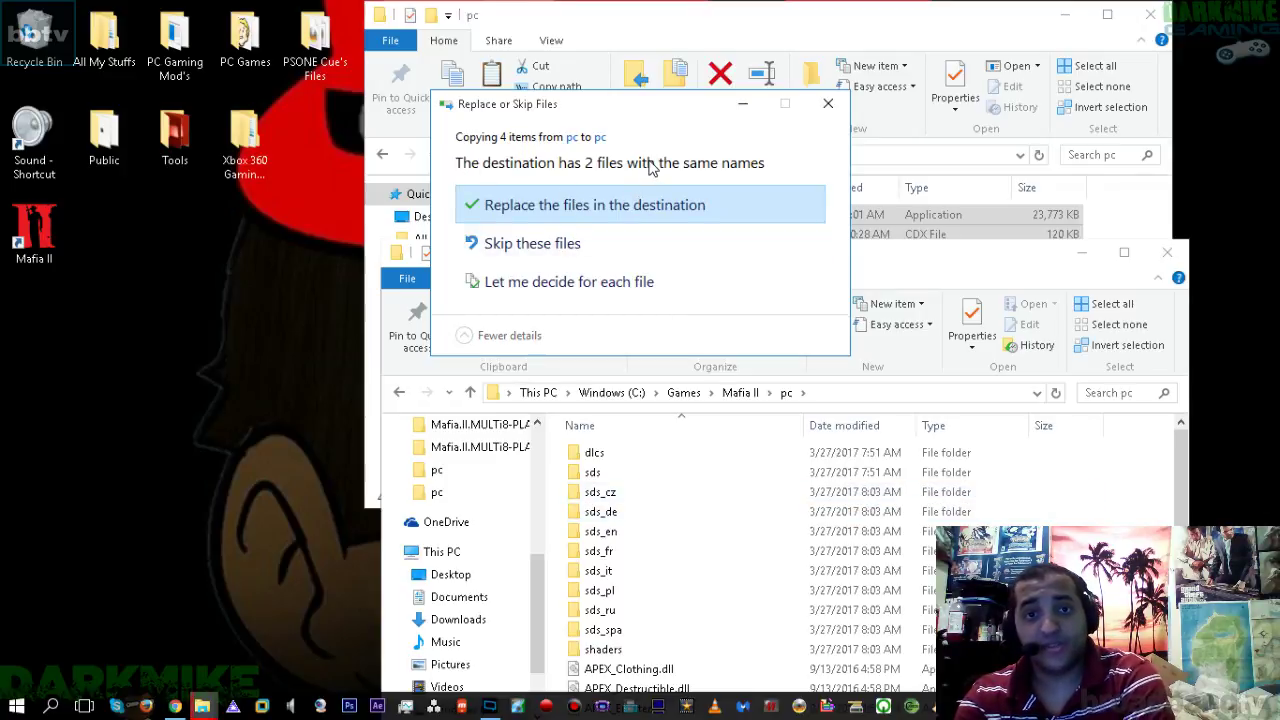
click(624, 208)
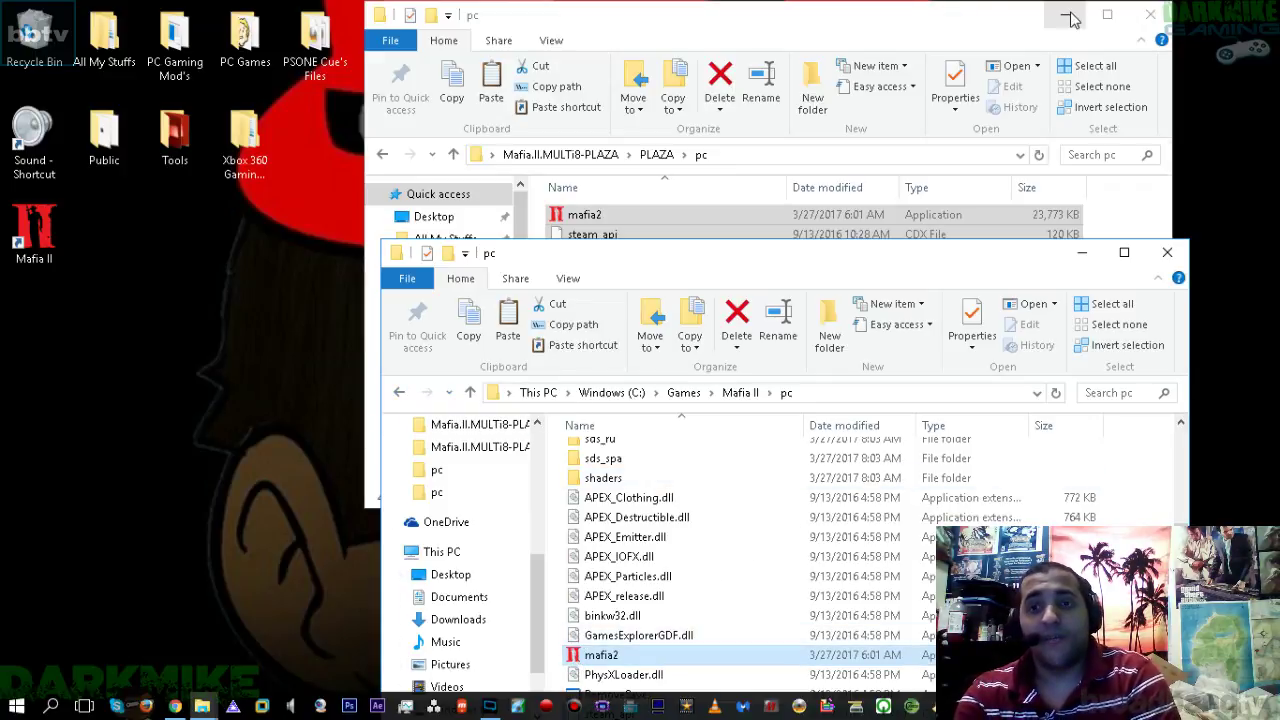
click(1150, 16)
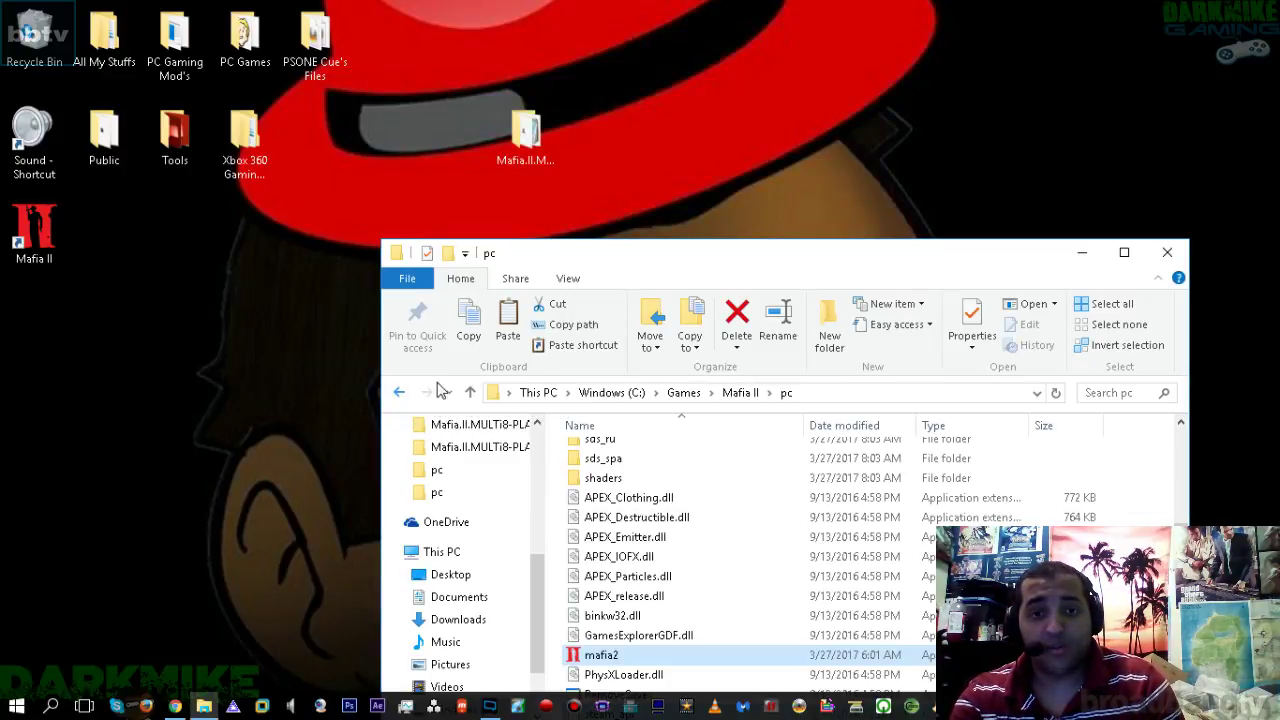
Run the launcher in the Mafia II install folder as administrator and accept the installation of the PhysX System Software
click(398, 394)
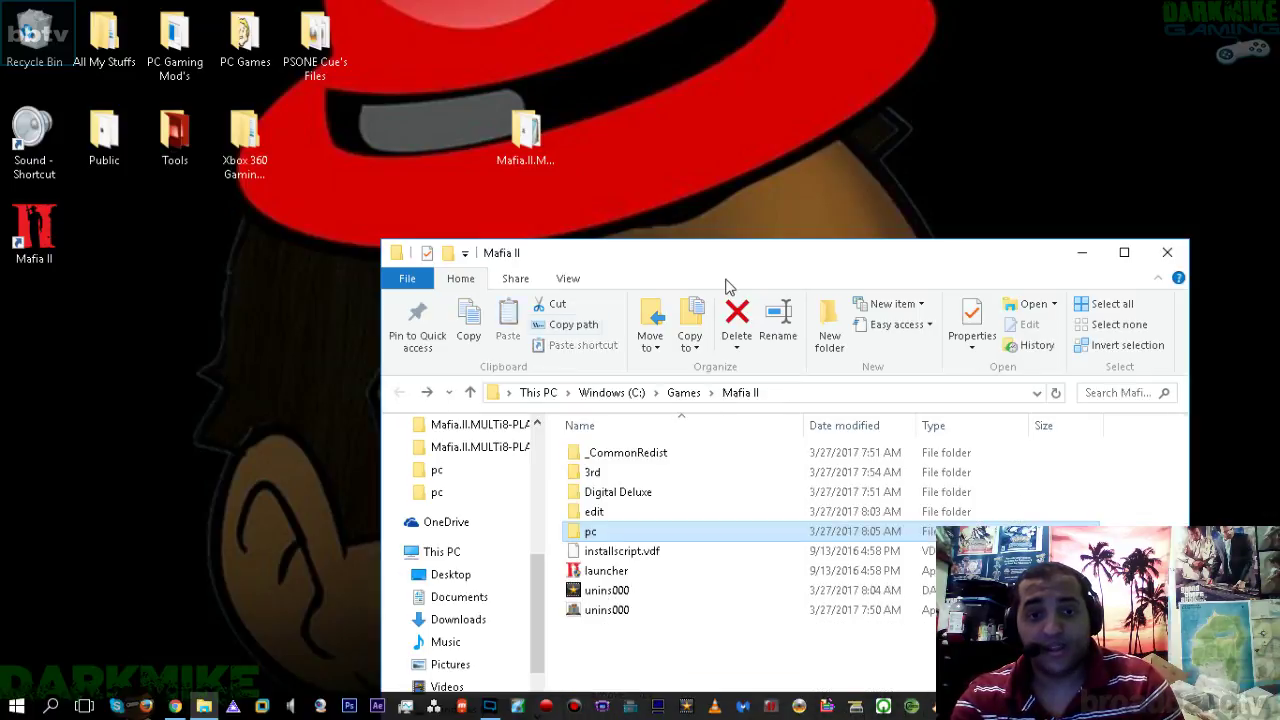
click(598, 572)
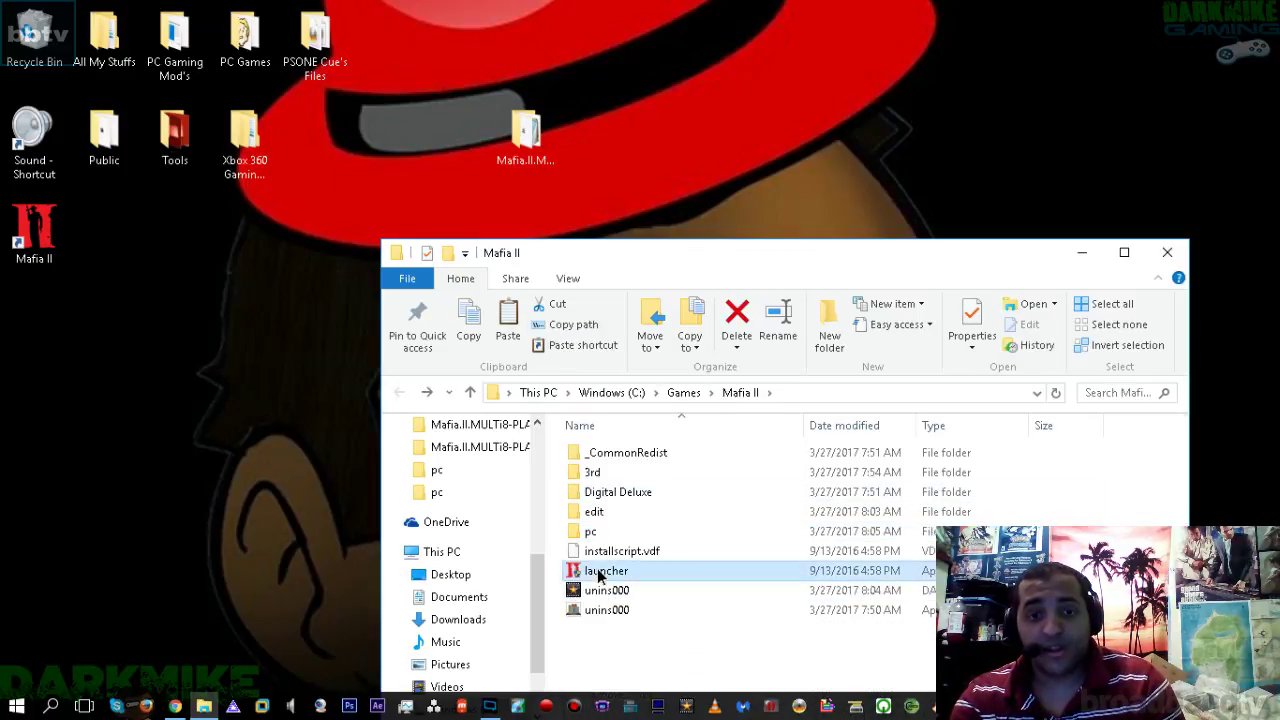
right_click(598, 575)
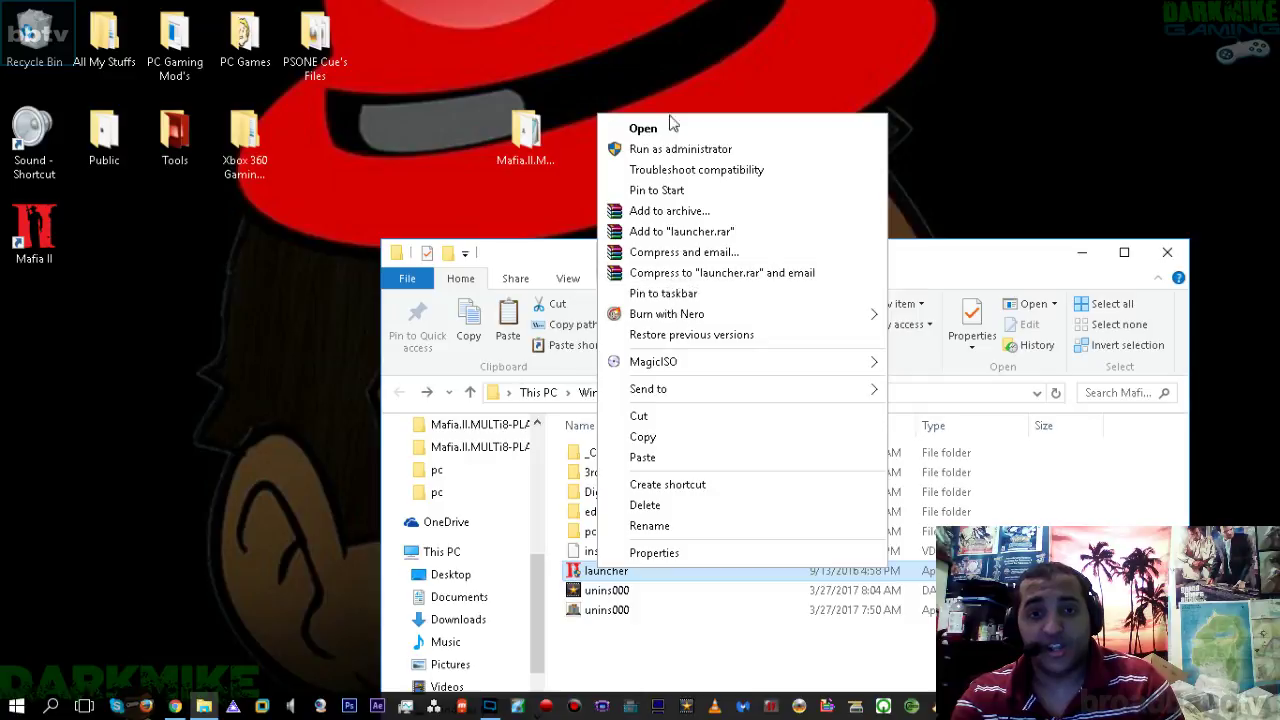
click(663, 148)
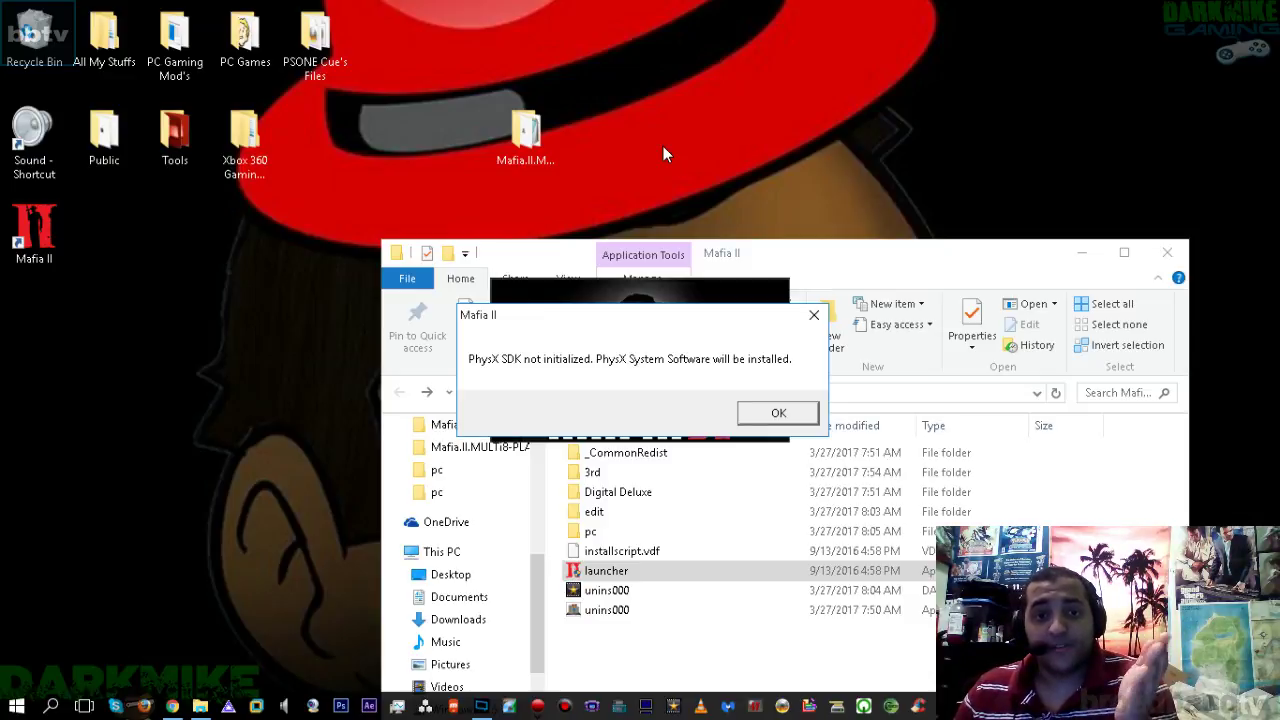
click(770, 413)
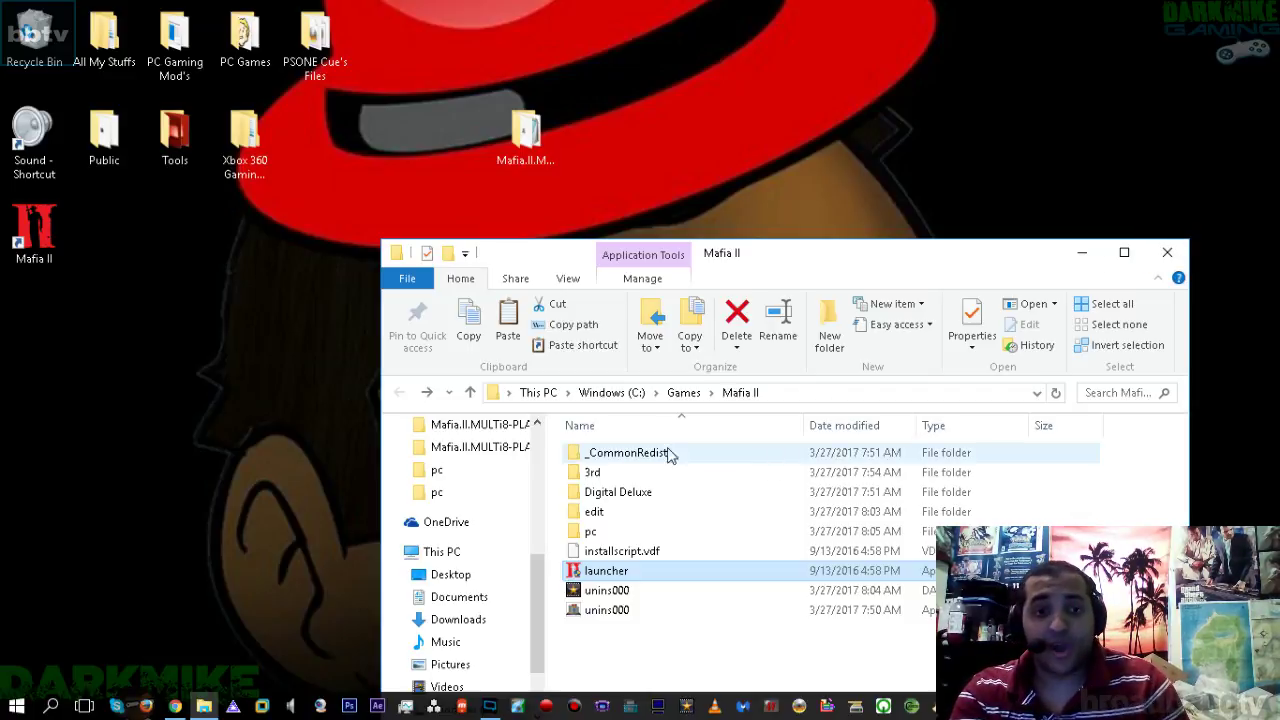
Open the videoconfig file from the AppData Local folder's 2K Games\Mafia II\Saves subfolder for editing
drag(543, 571, 547, 495)
click(440, 583)
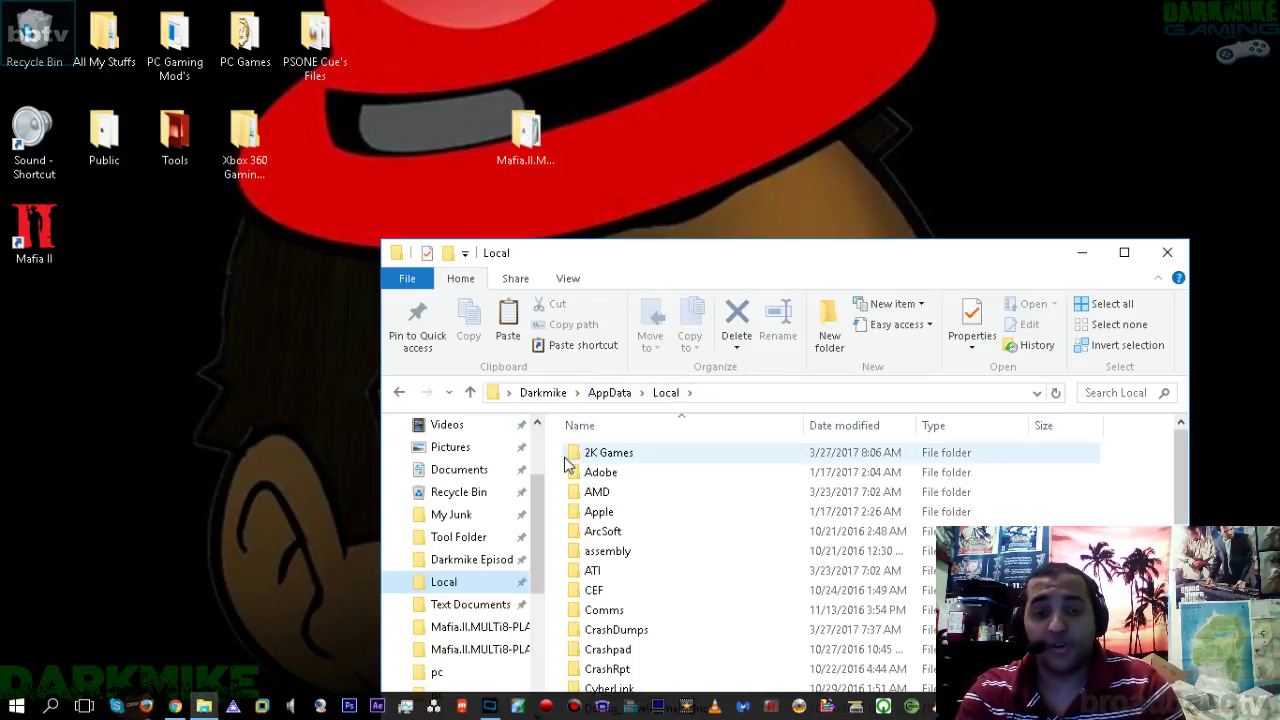
double_click(600, 453)
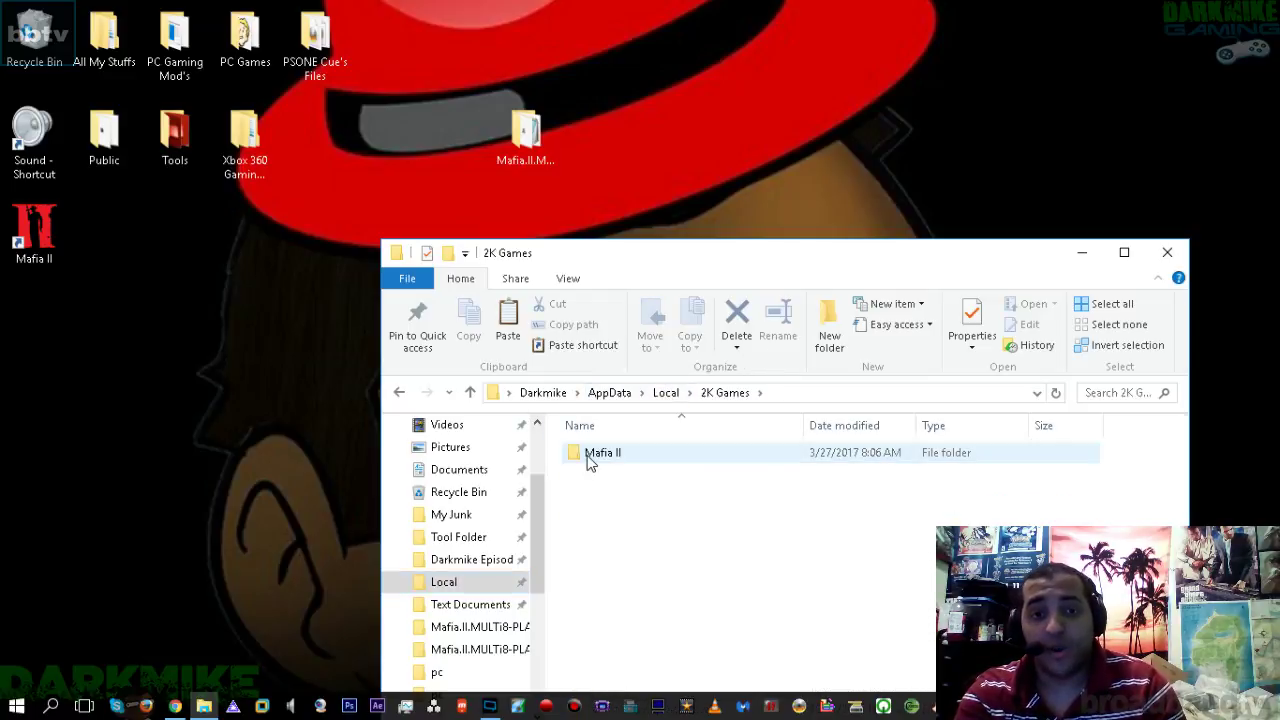
double_click(600, 453)
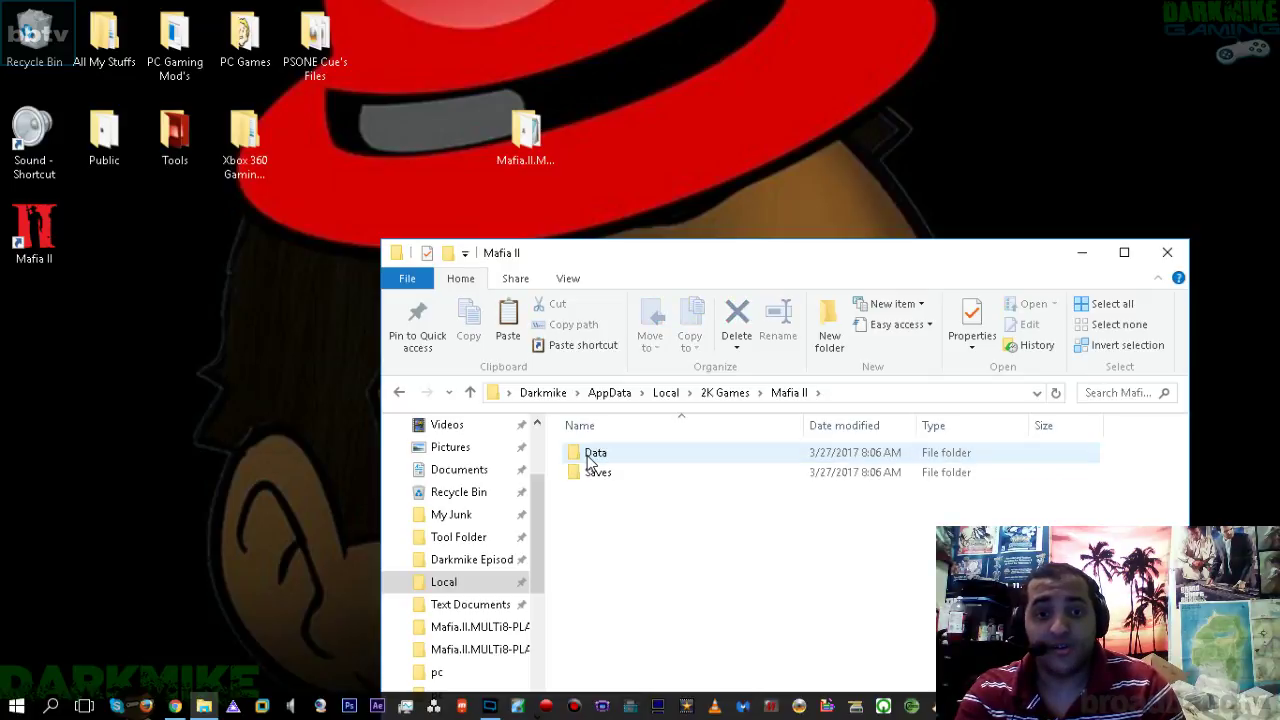
double_click(587, 478)
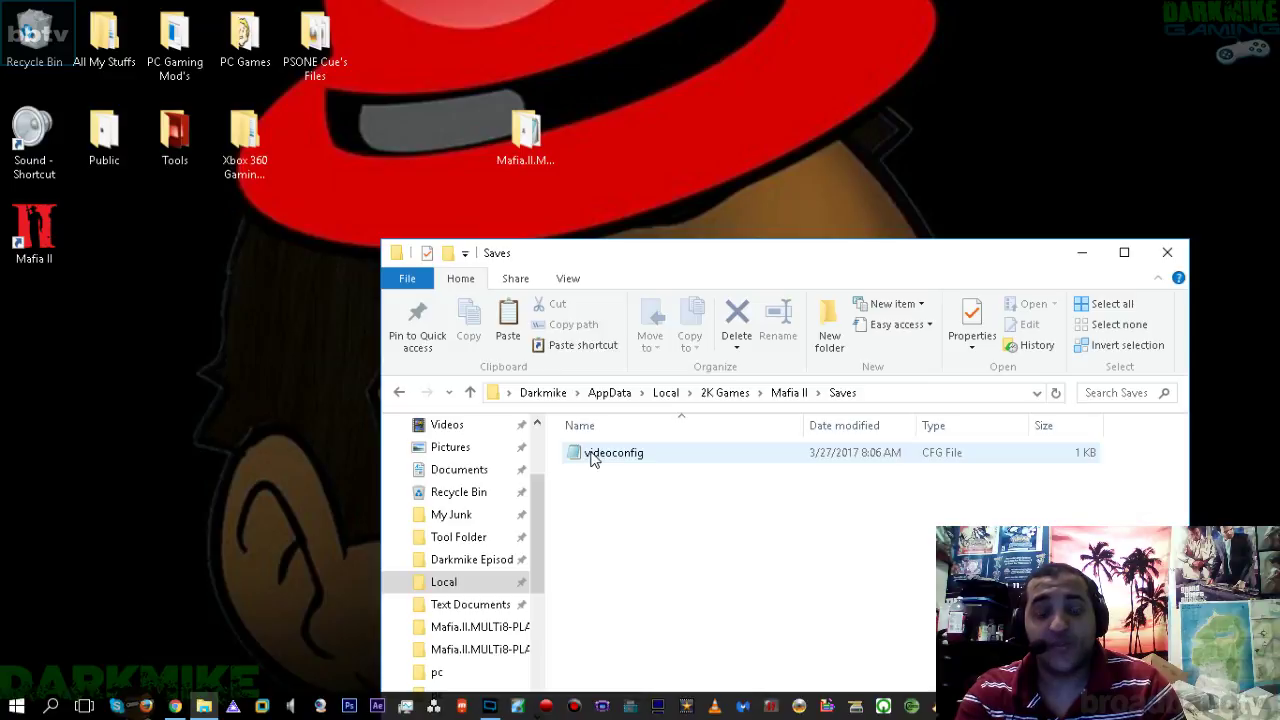
right_click(591, 458)
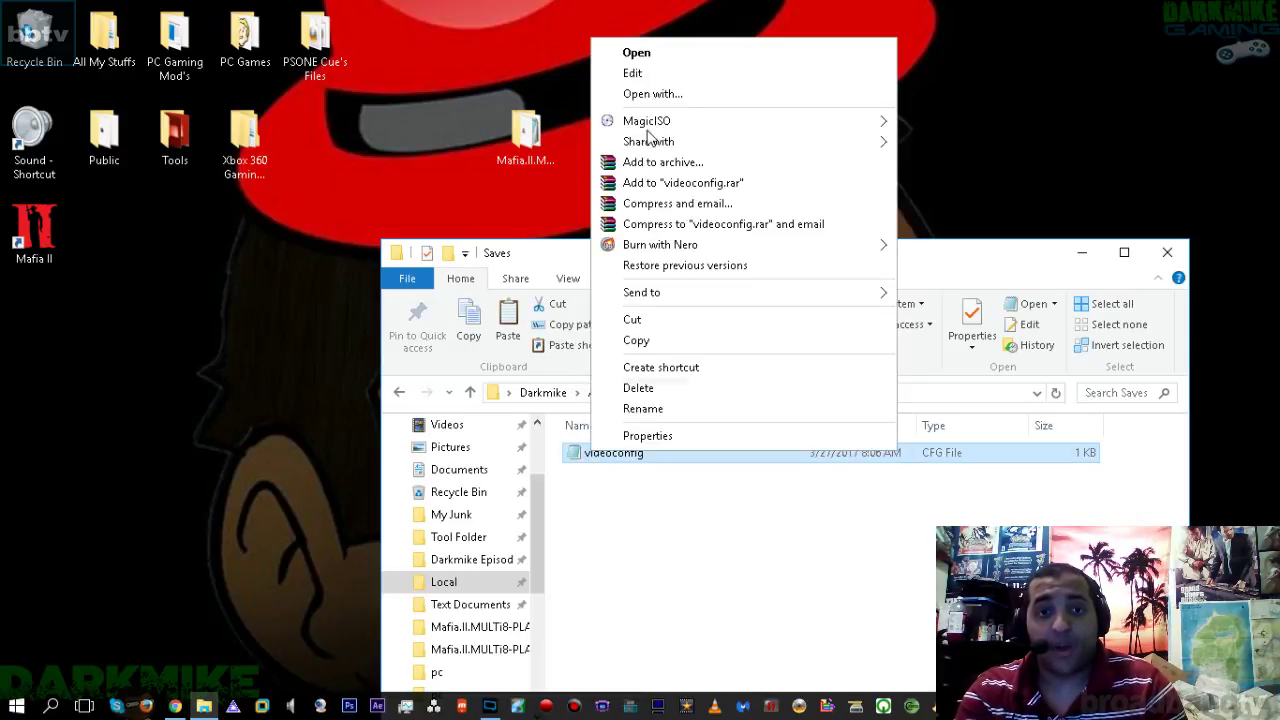
click(644, 74)
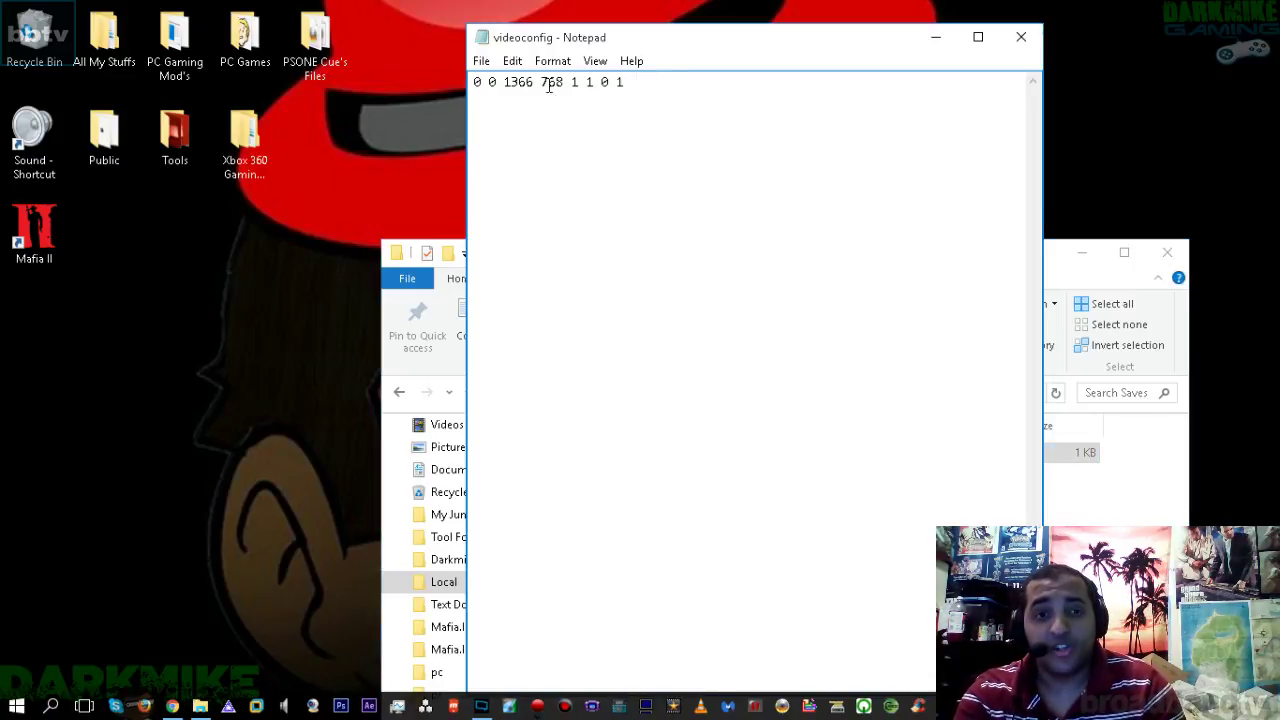
click(651, 86)
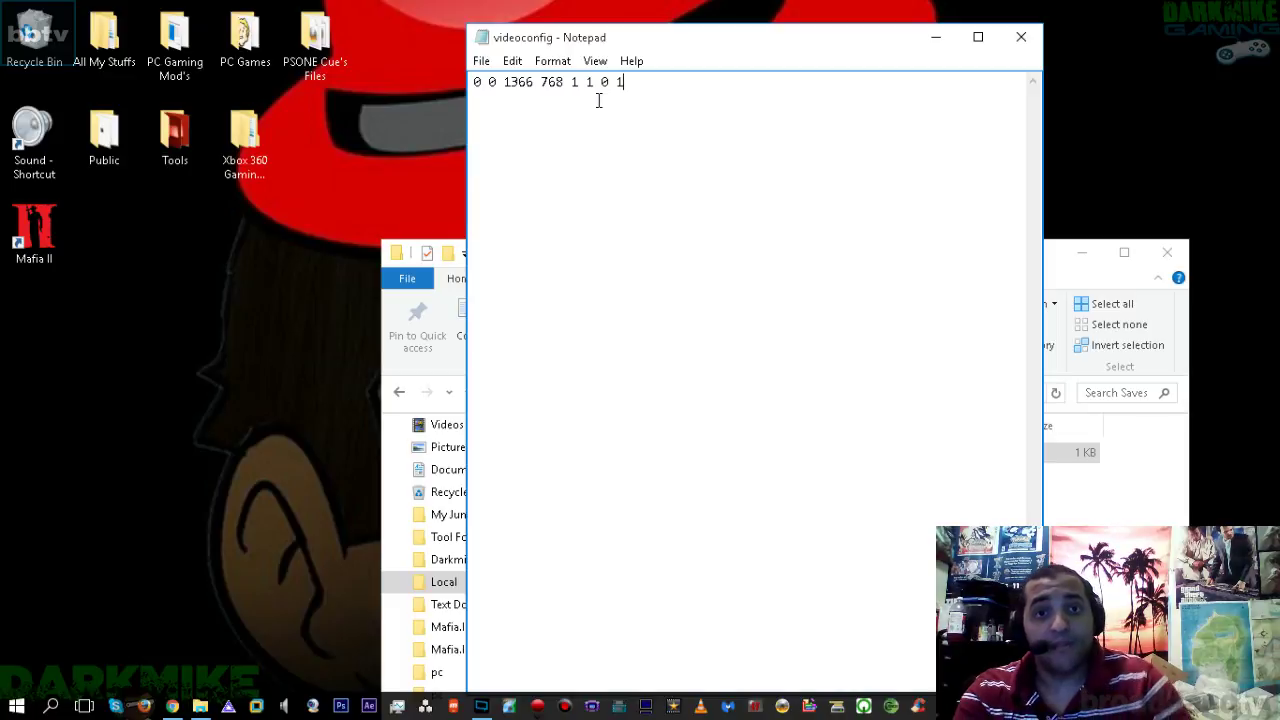
drag(660, 86, 504, 88)
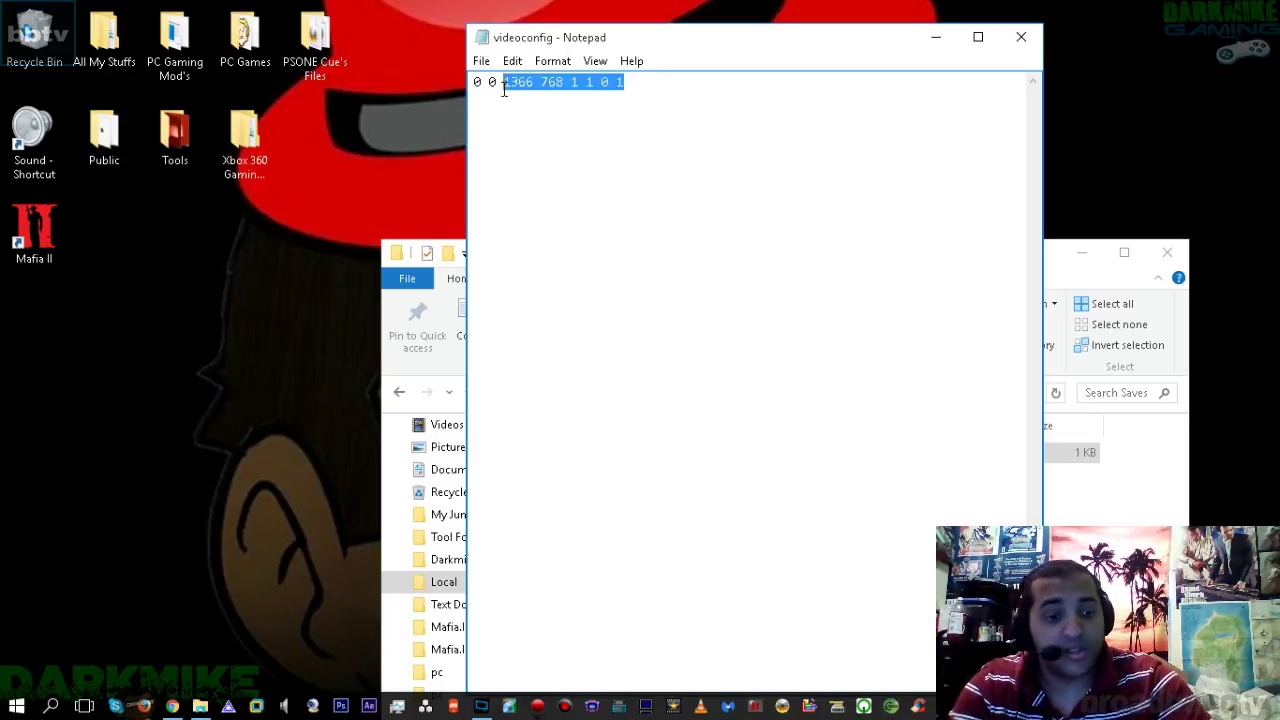
text(1280)
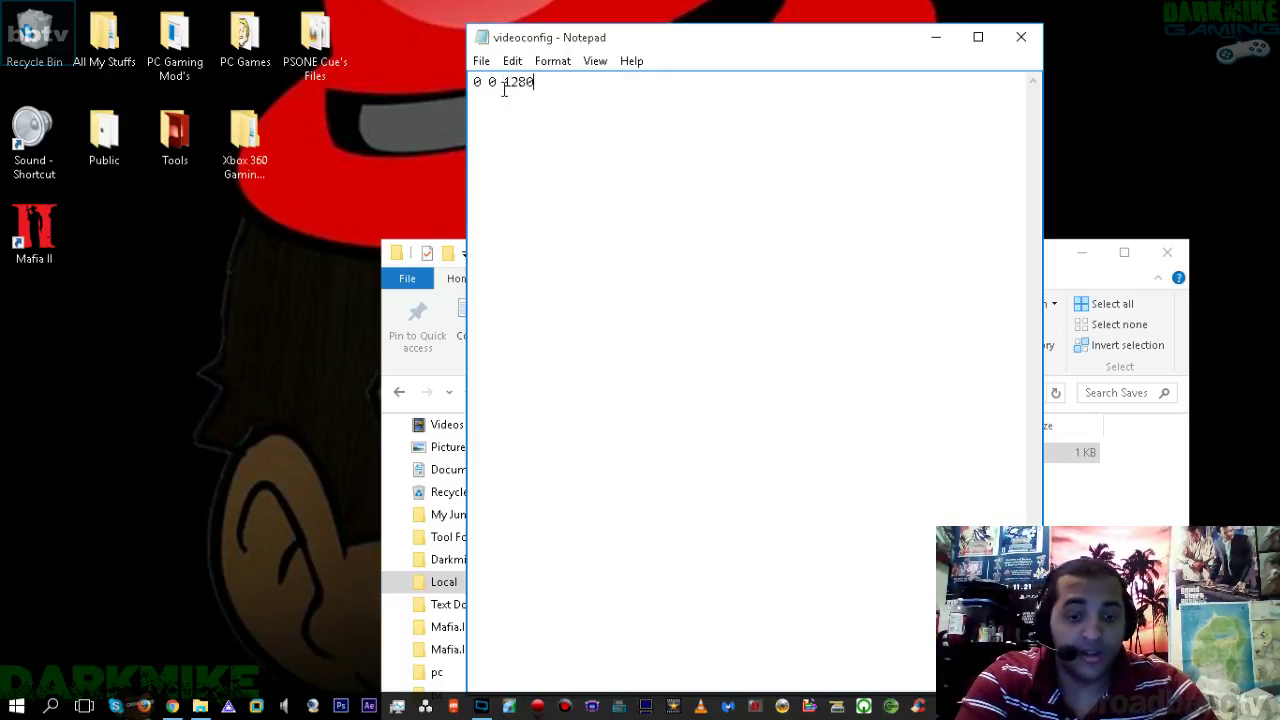
text( 72)
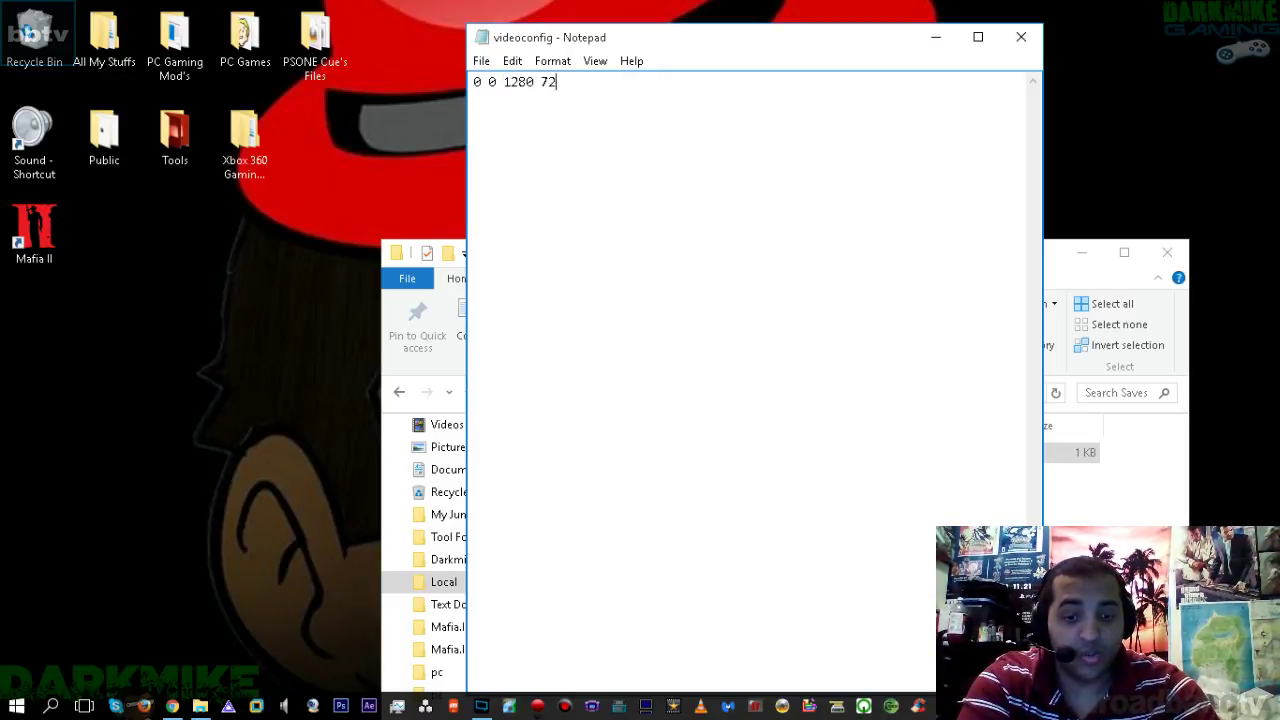
text(0 0 )
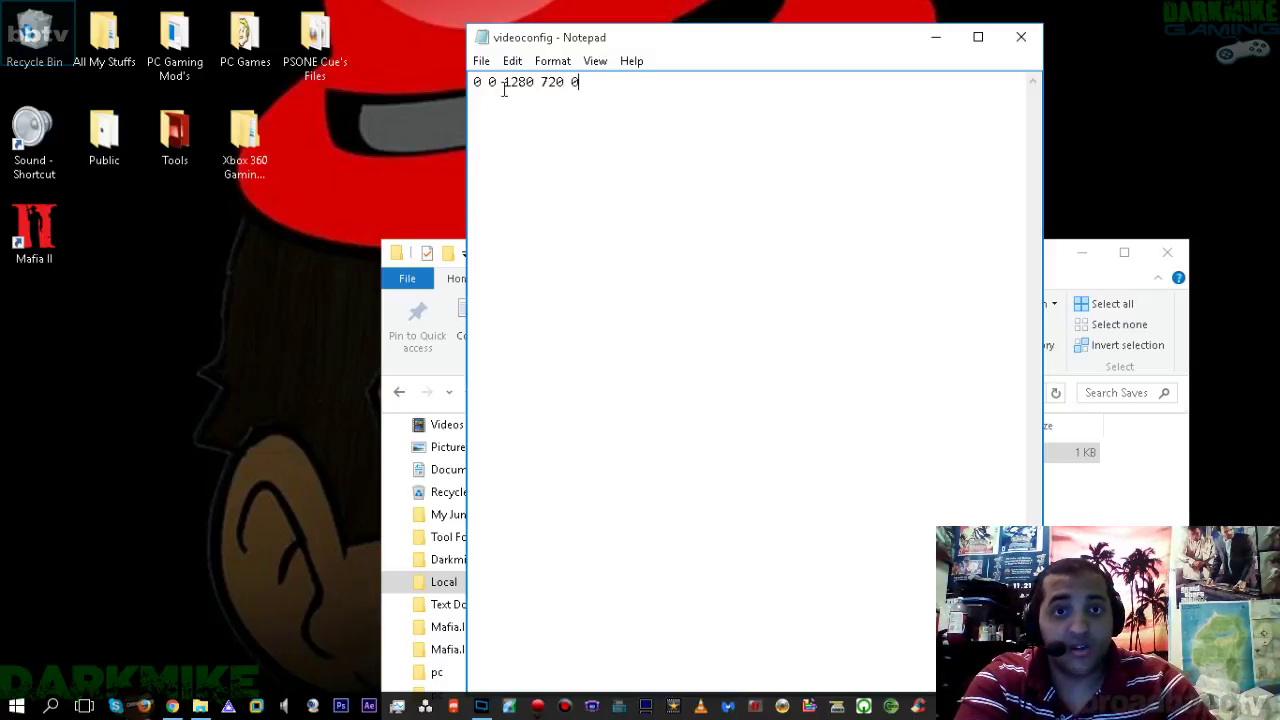
text(0 0 0)
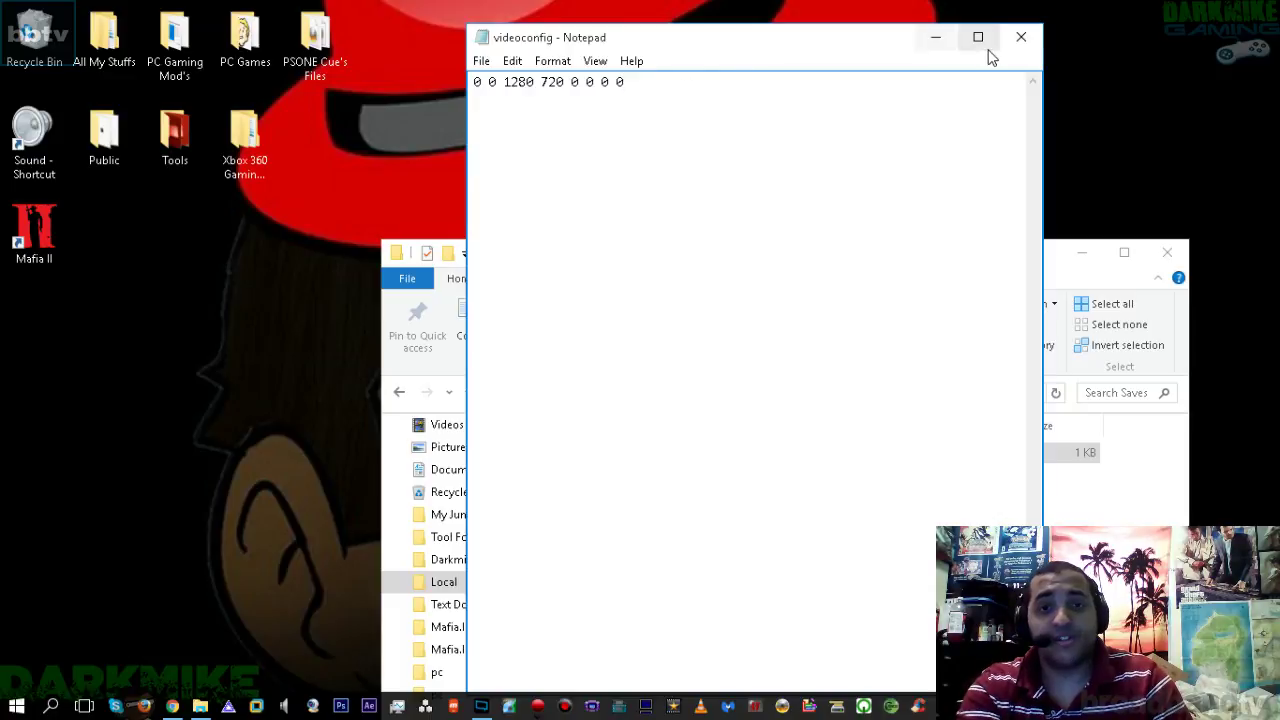
click(1020, 37)
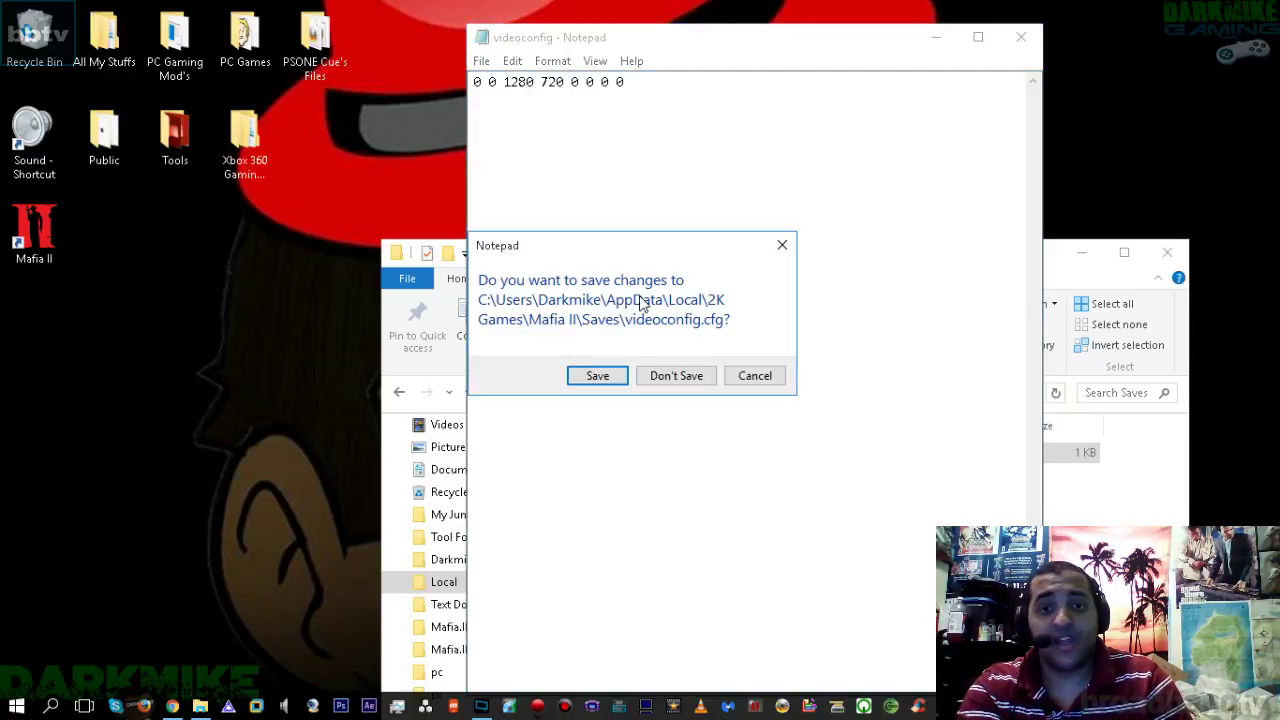
click(621, 385)
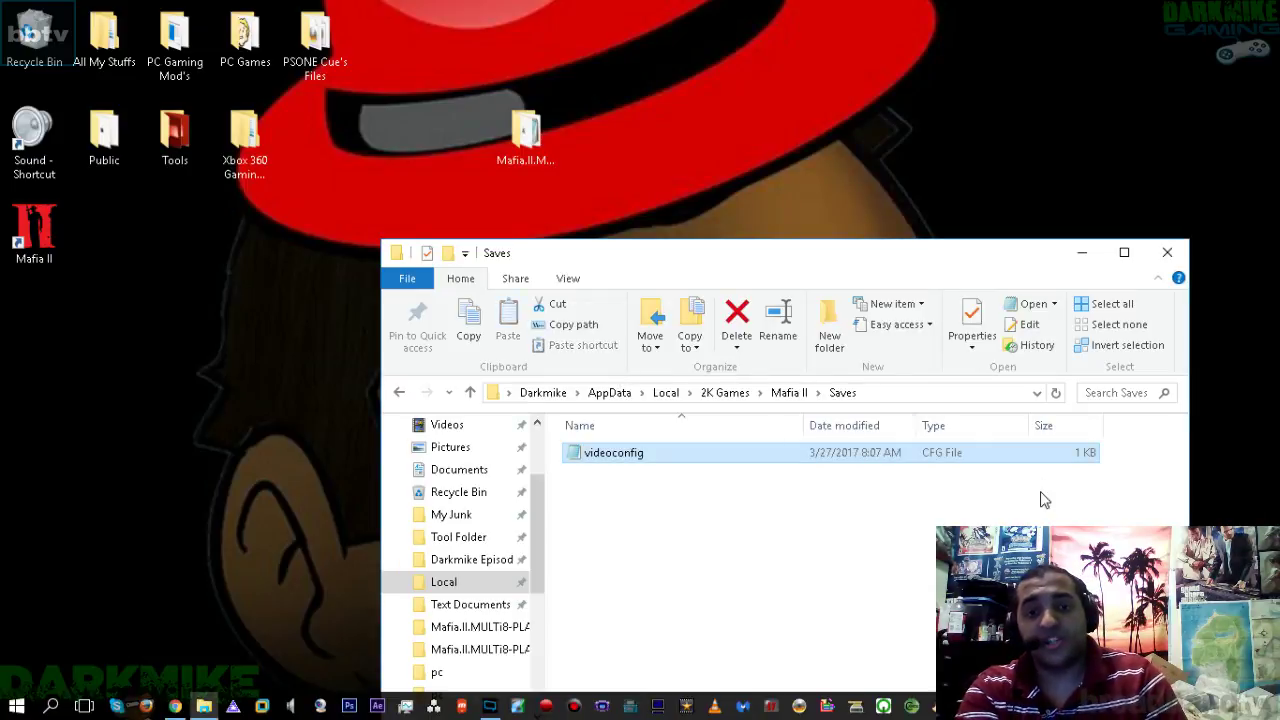
click(1167, 256)
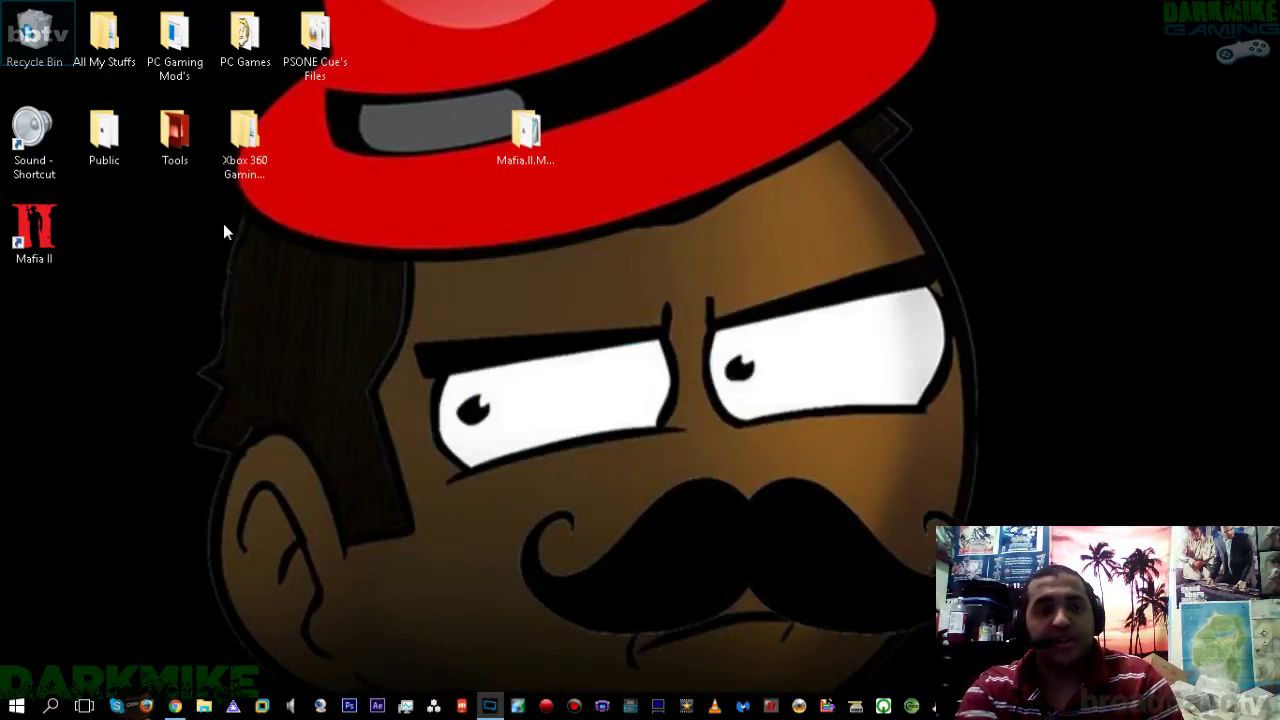
Start Mafia II from its desktop shortcut and accept the brightness setting to reach the main menu
double_click(33, 230)
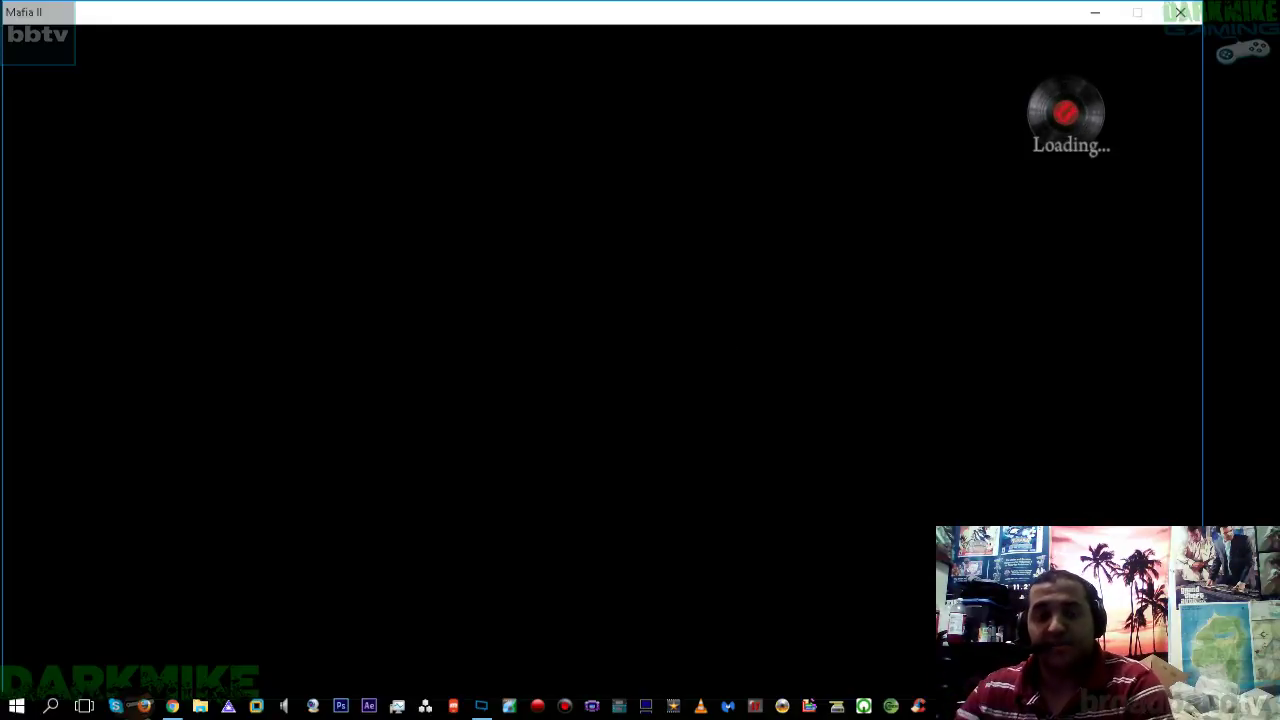
key(XF86AudioRaiseVolume)
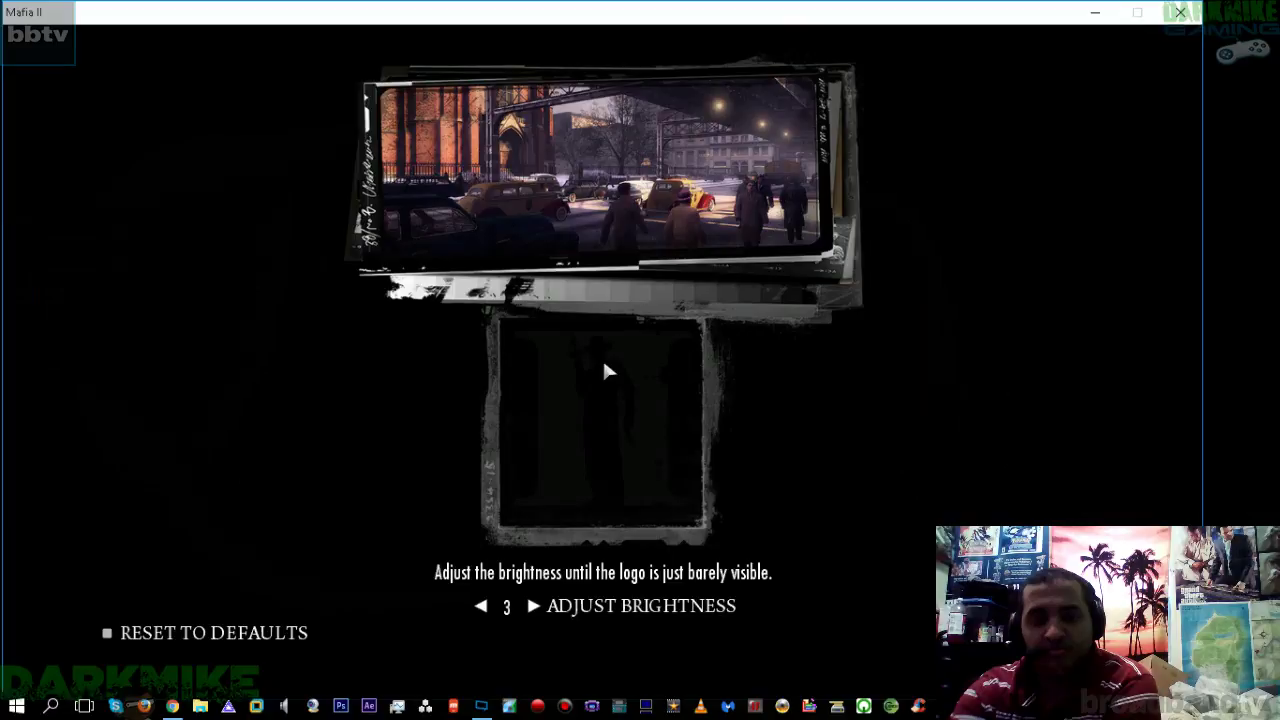
key(Return)
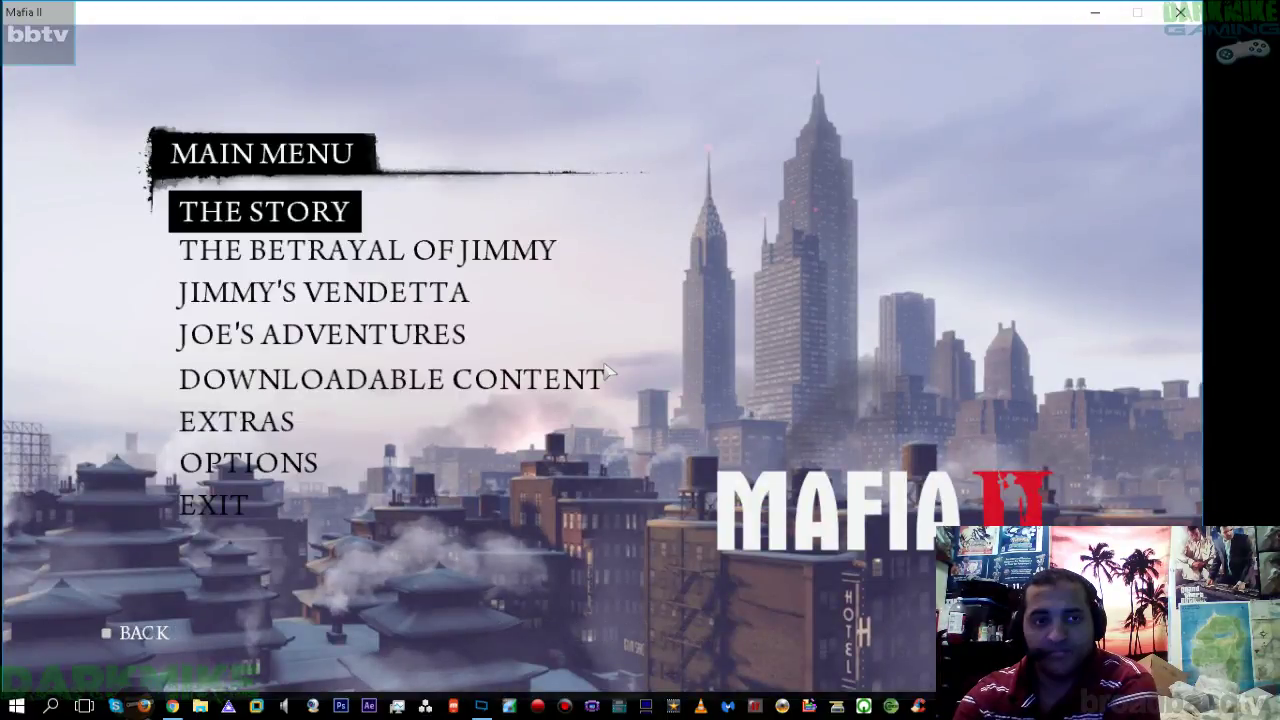
Look through the game's Downloadable Content list and the Extras menu, returning to the main menu
click(600, 376)
key(Down)
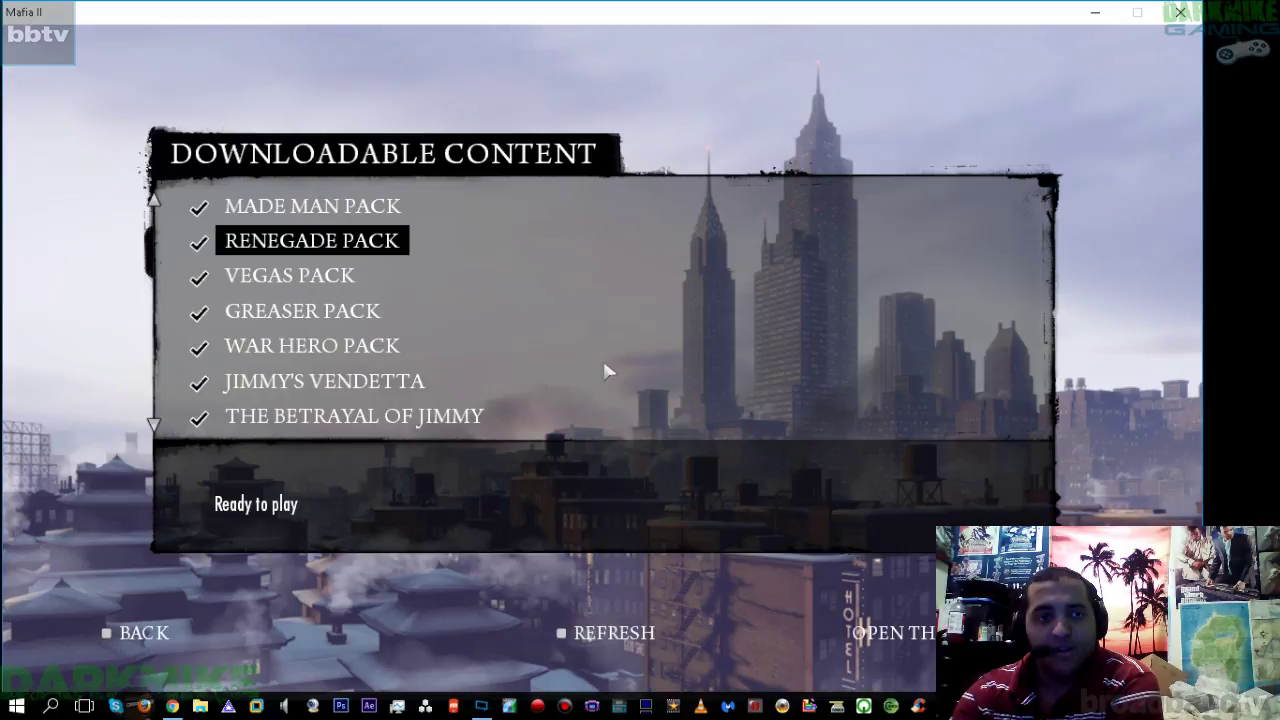
key(End)
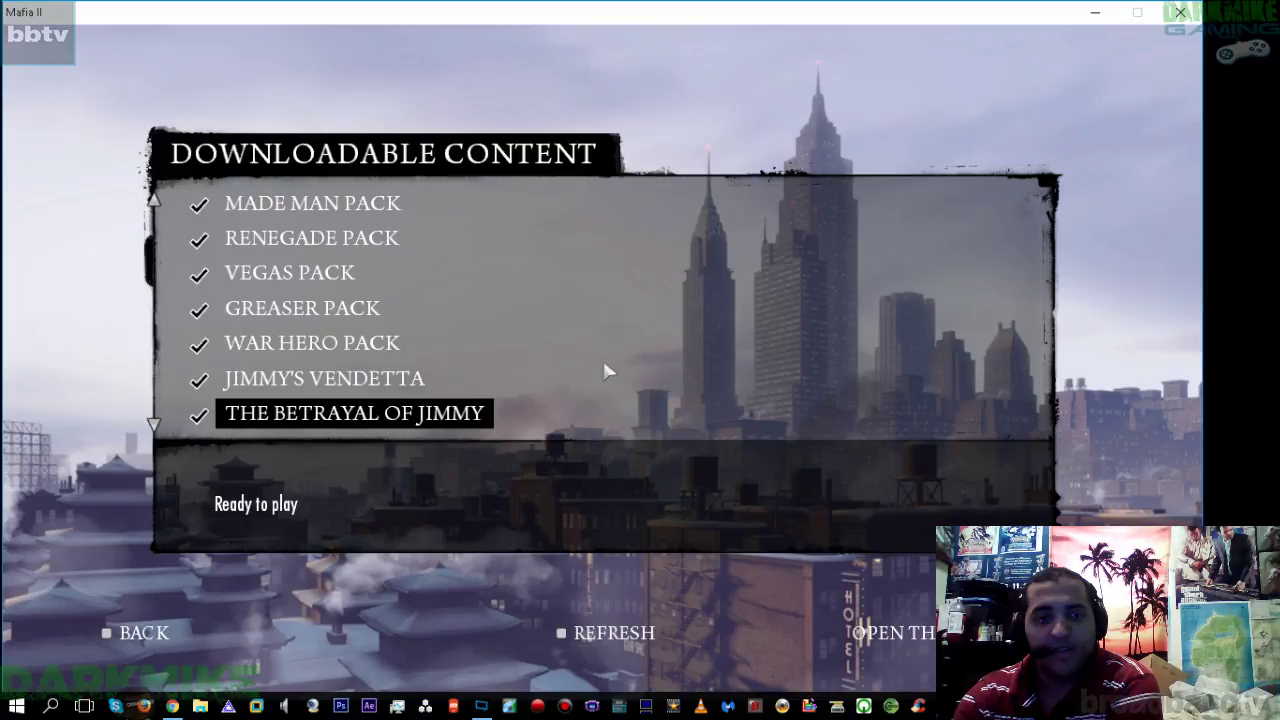
click(132, 634)
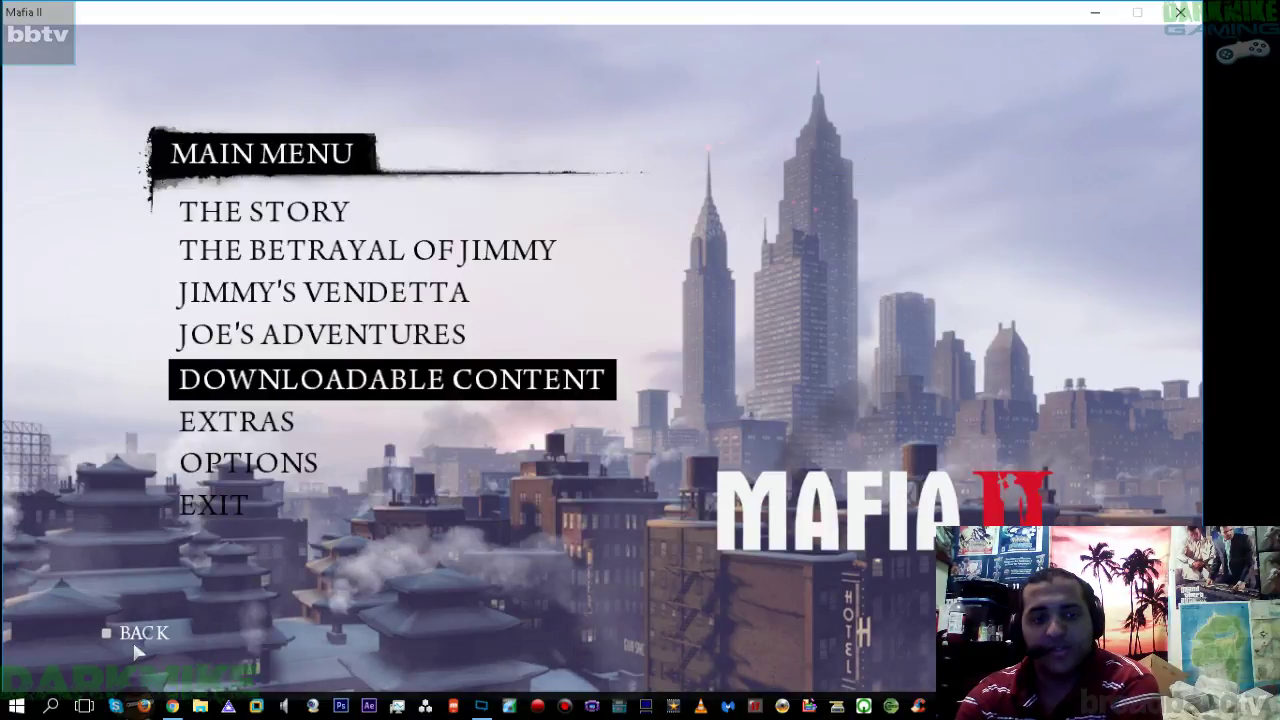
click(275, 438)
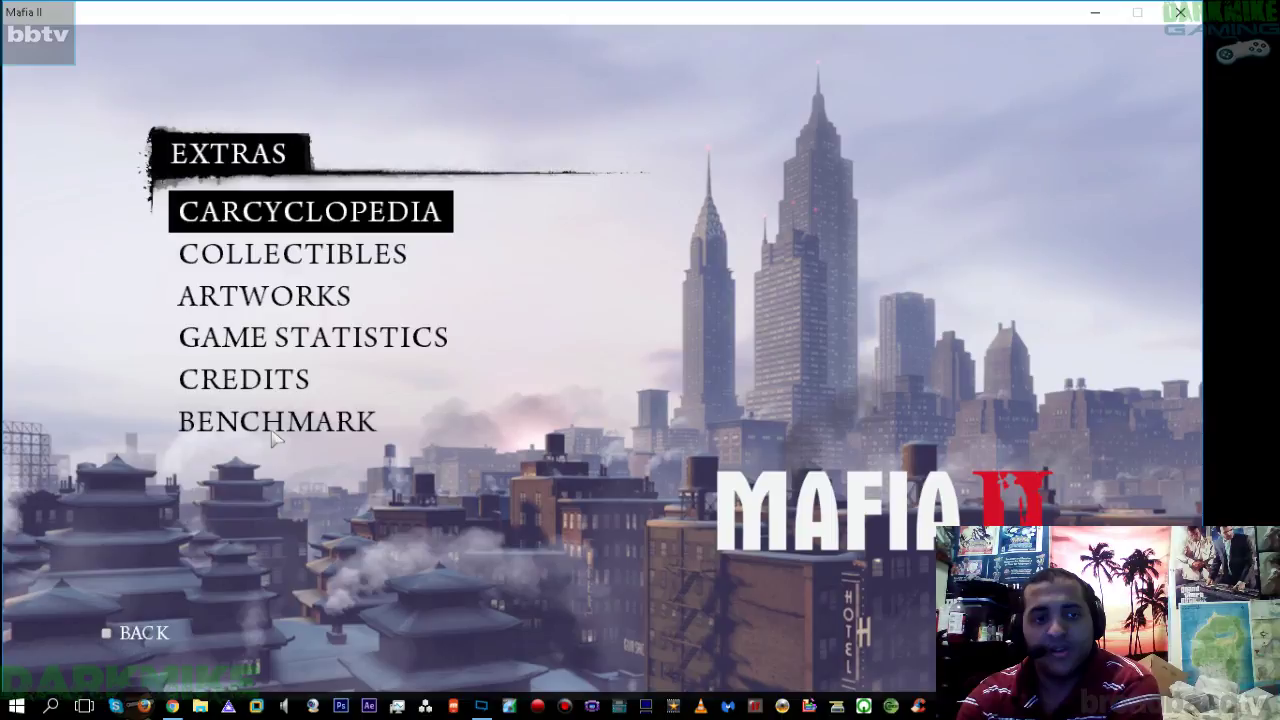
key(Escape)
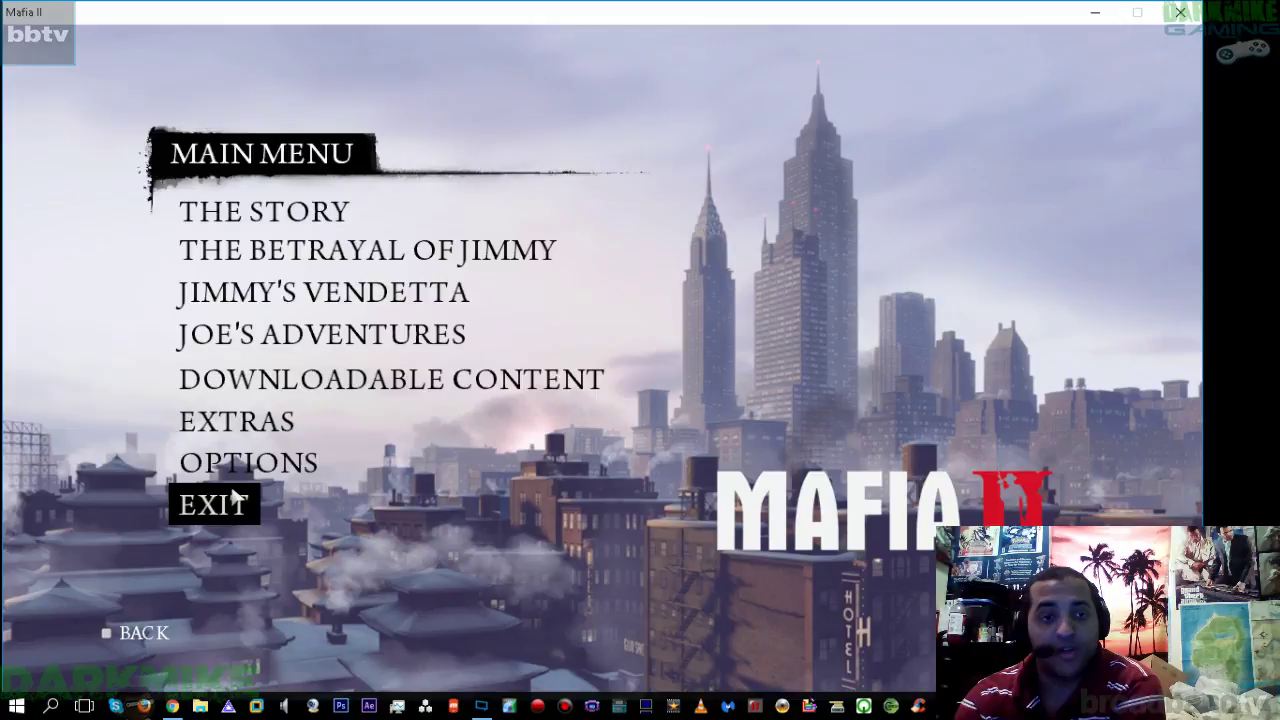
Exit Mafia II to the desktop and raise the system volume to 100
click(233, 497)
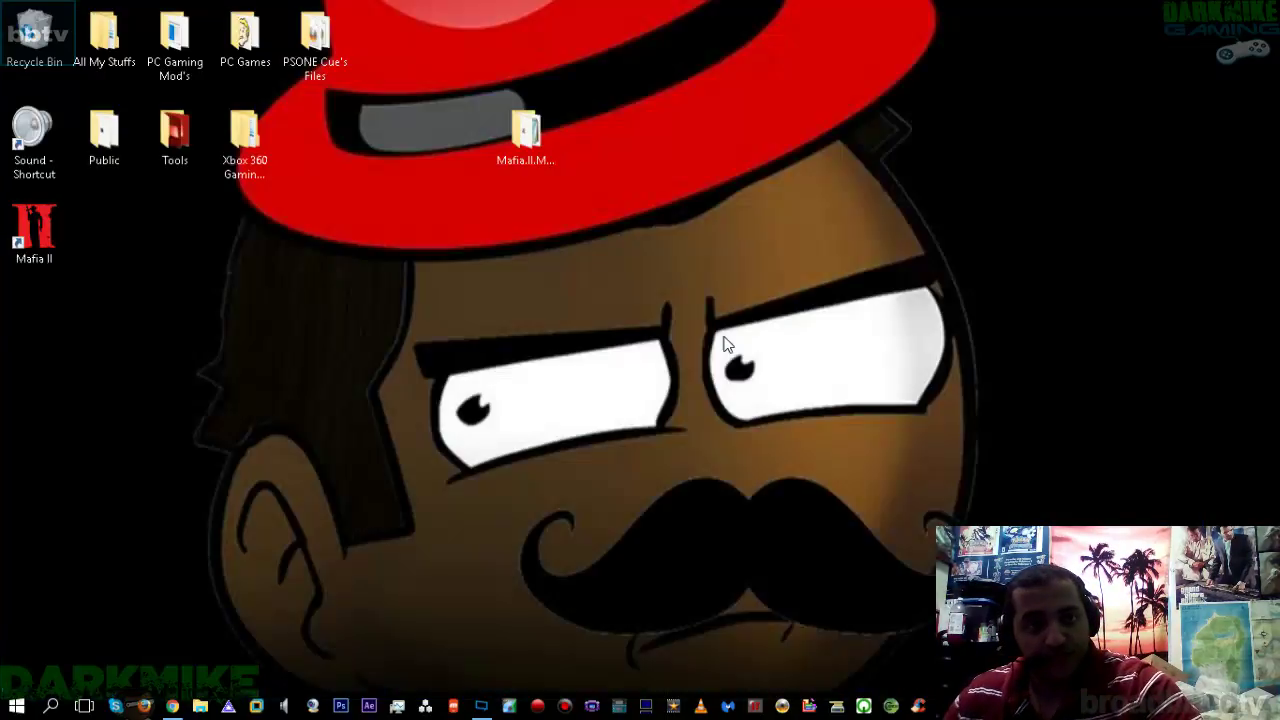
key(XF86AudioRaiseVolume)
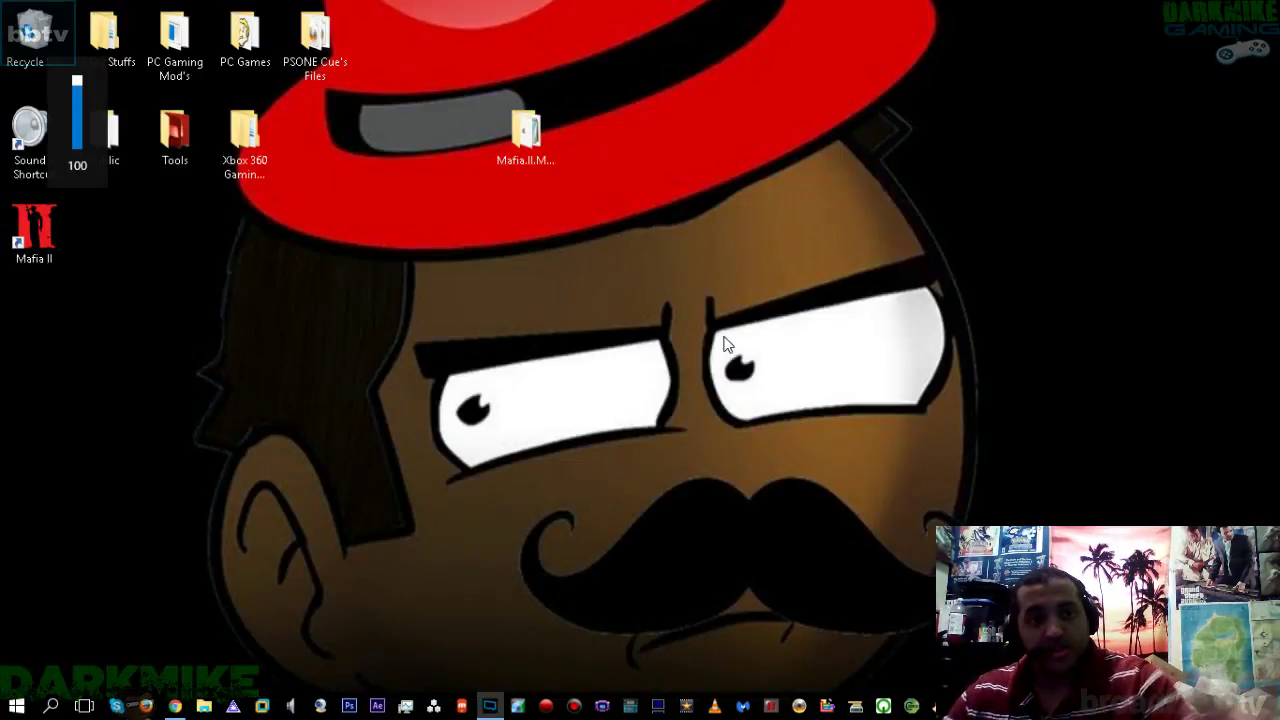